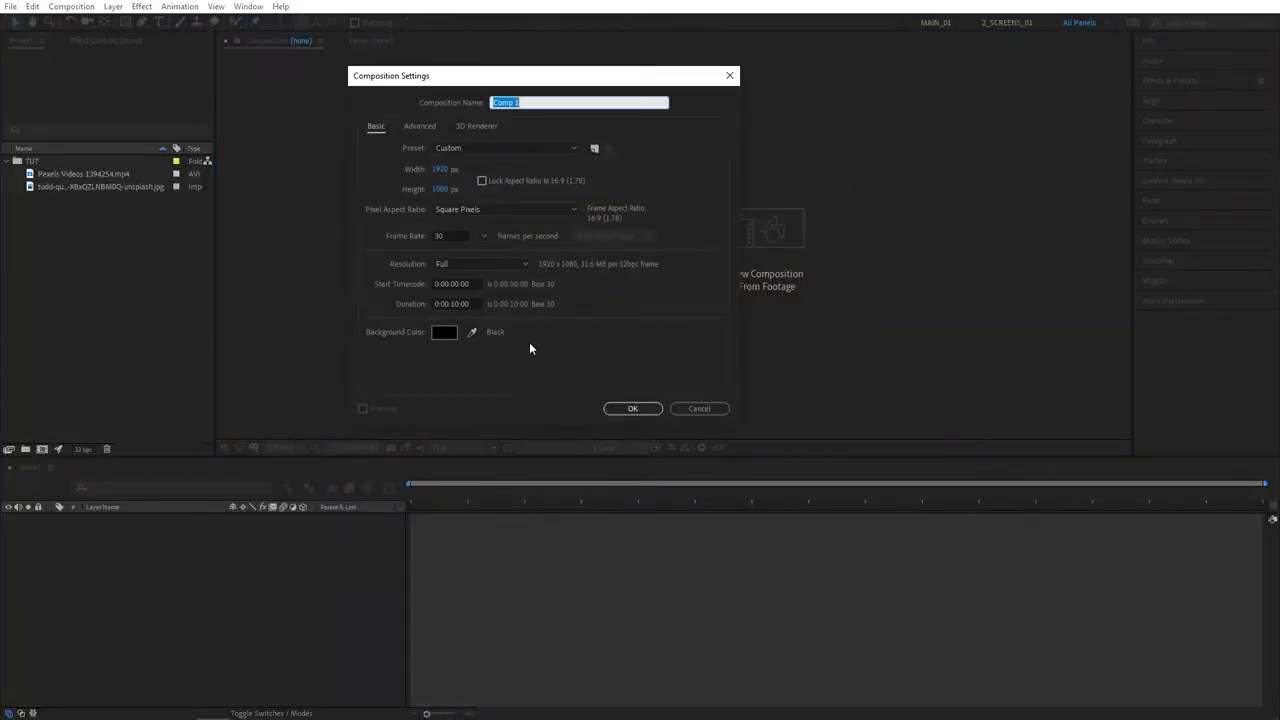
- Create a 1920×1080, 30 fps composition and add the beach-tree photo as its first layer
click(455, 236)
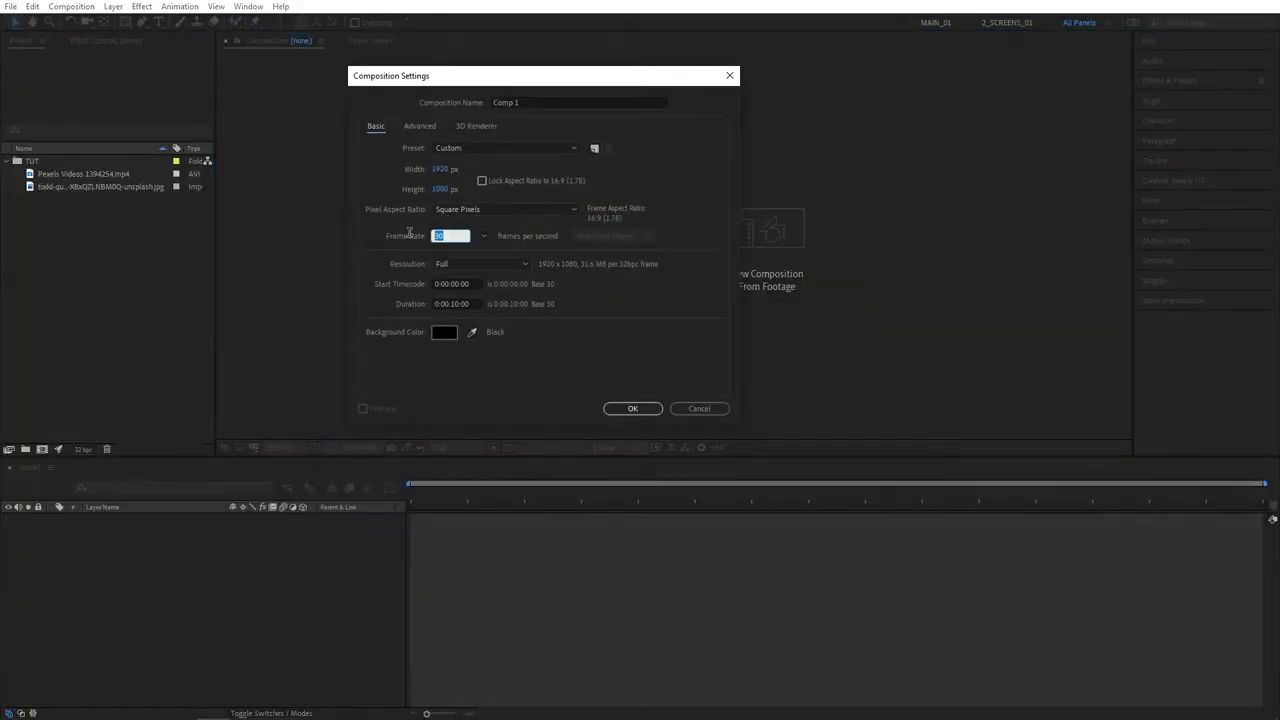
click(630, 408)
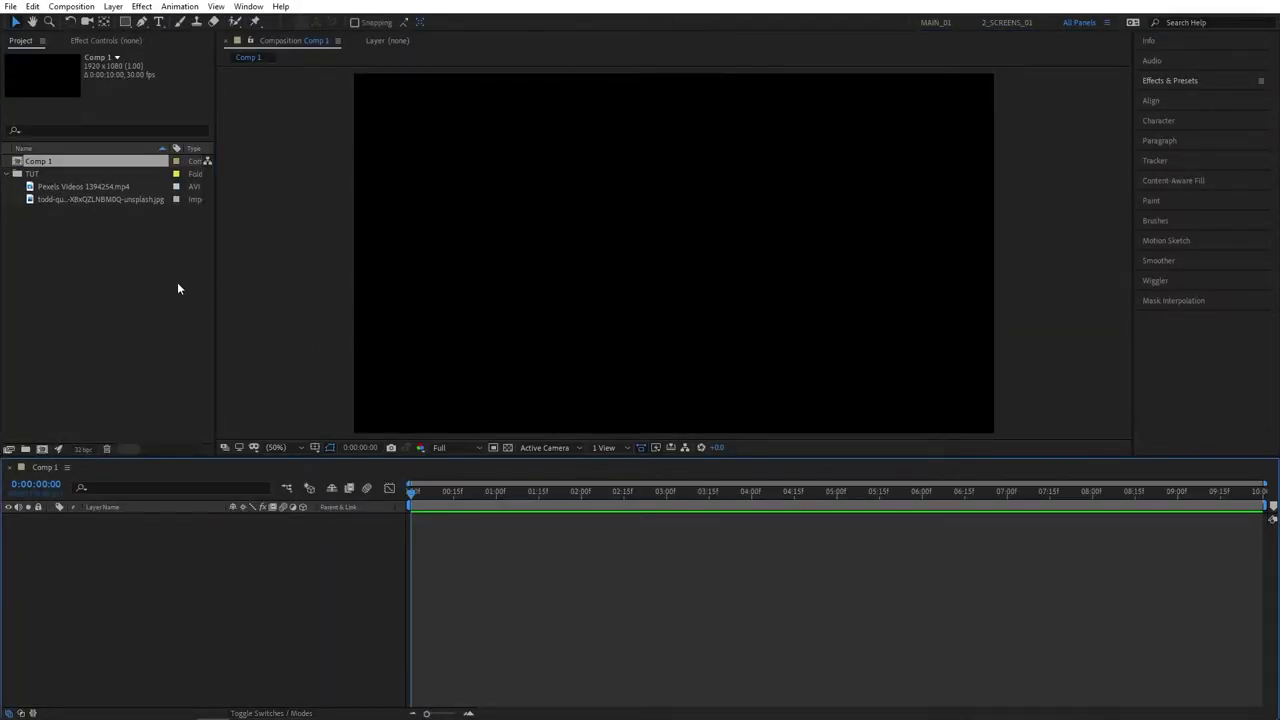
click(170, 278)
drag(108, 199, 217, 560)
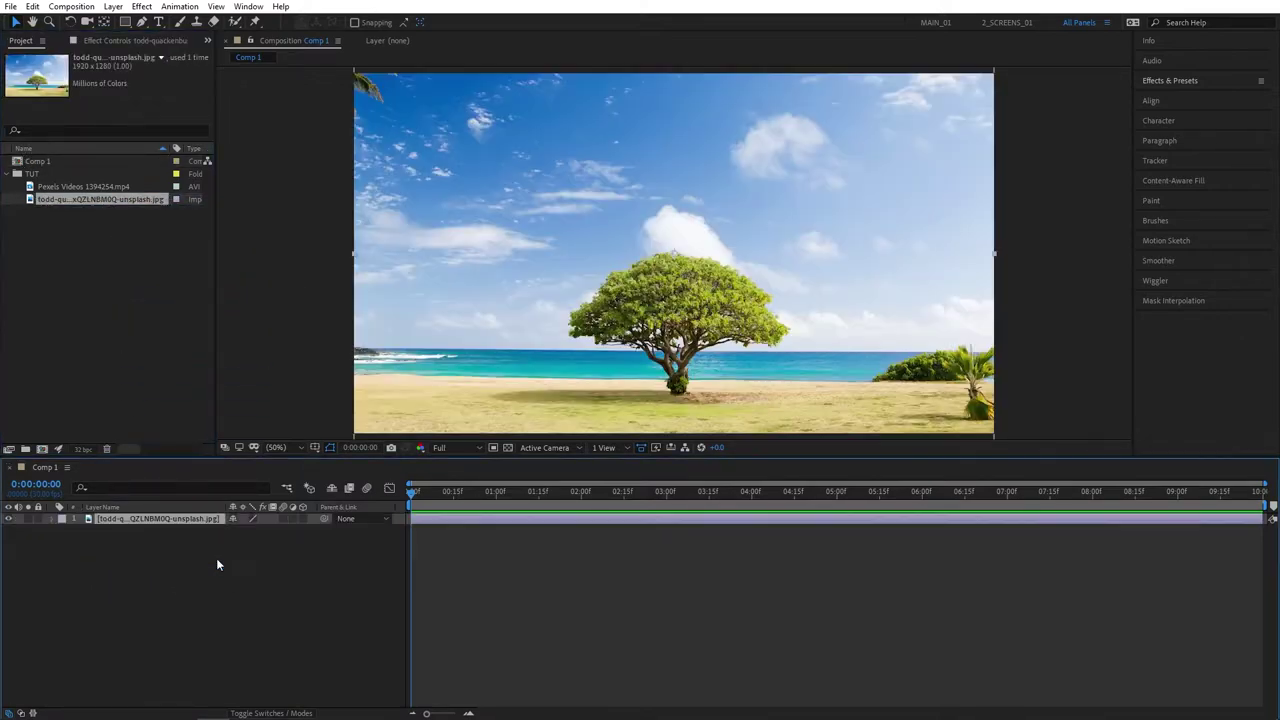
- Draw a white rectangle over the photo and centre it horizontally and vertically
click(145, 552)
click(125, 22)
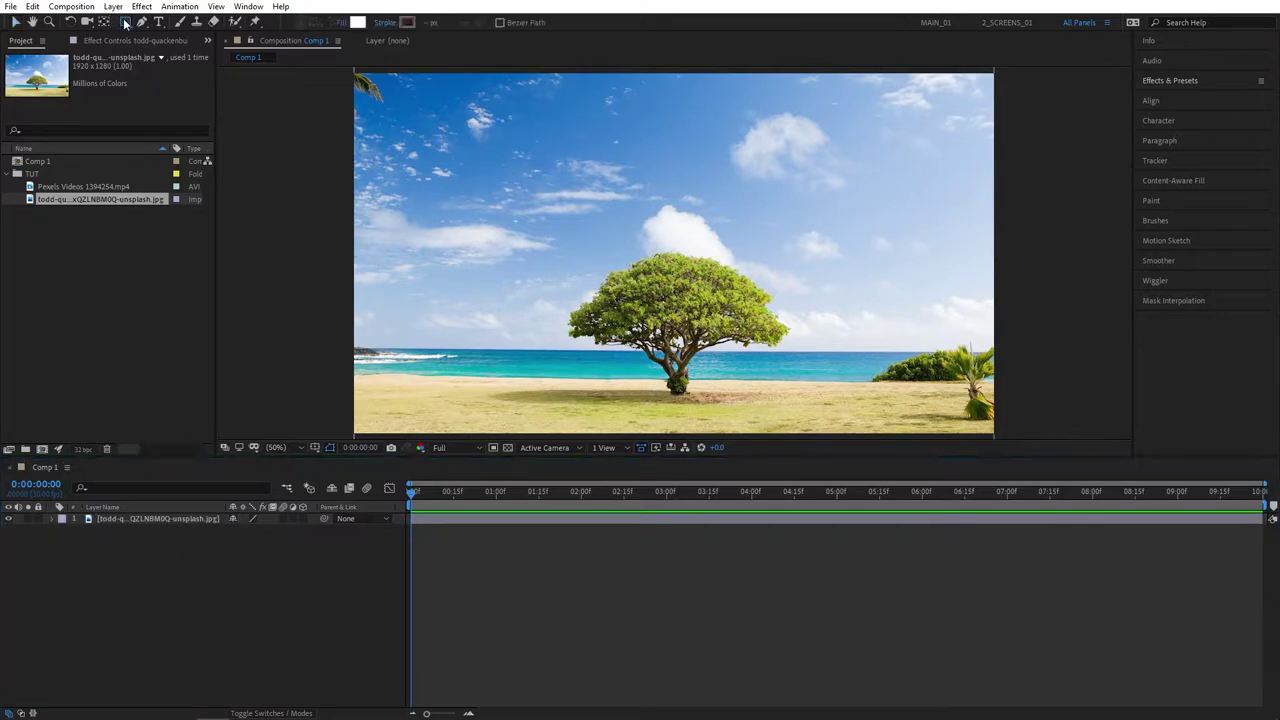
drag(125, 22, 170, 26)
drag(478, 197, 851, 370)
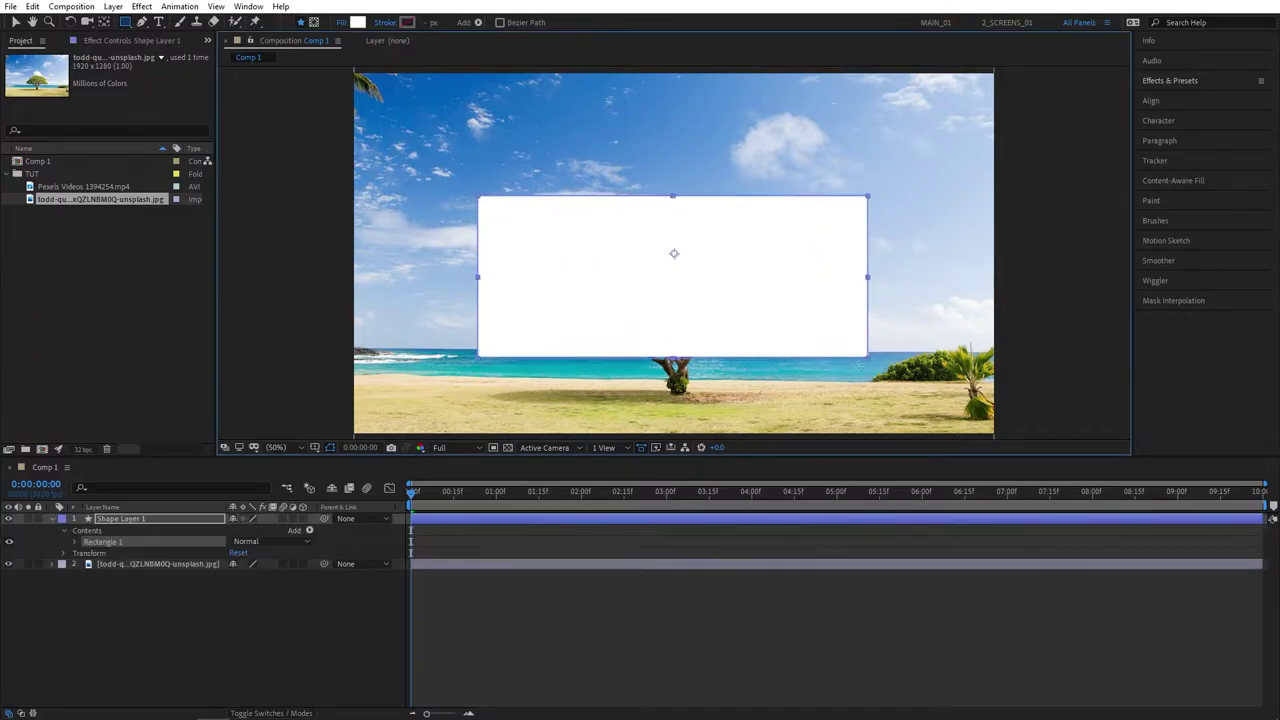
click(1162, 103)
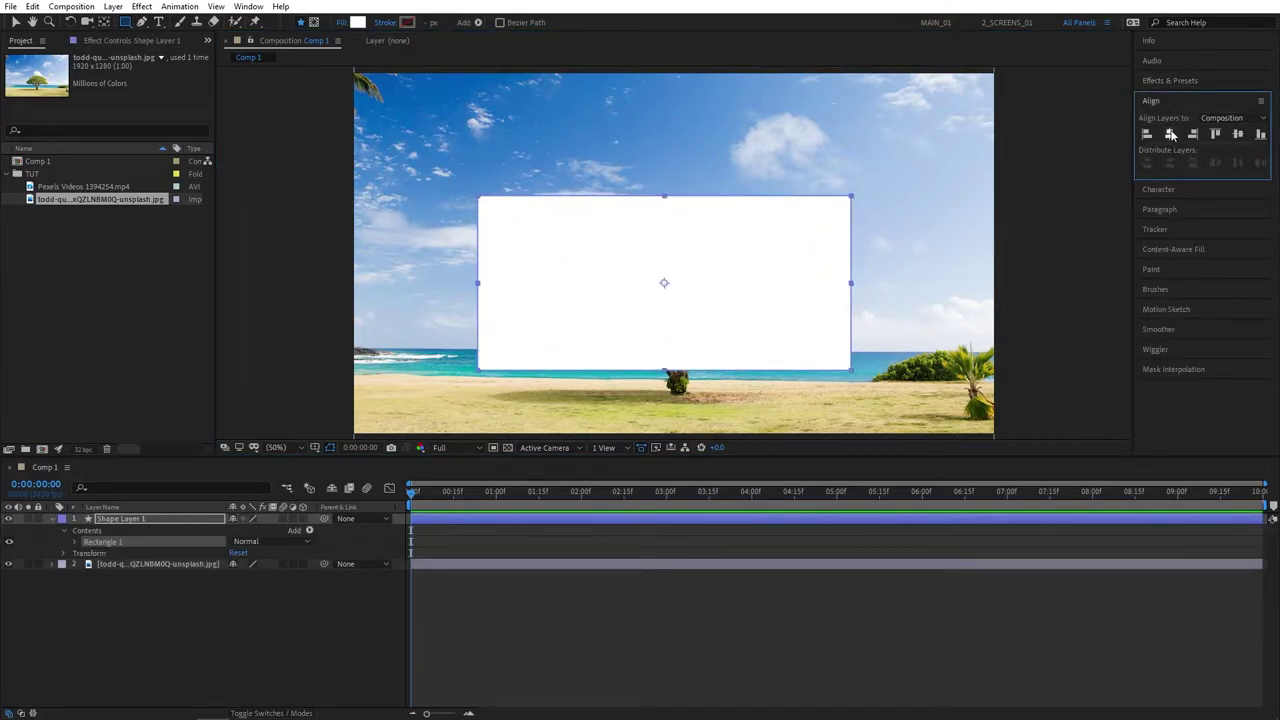
click(1171, 134)
click(1237, 134)
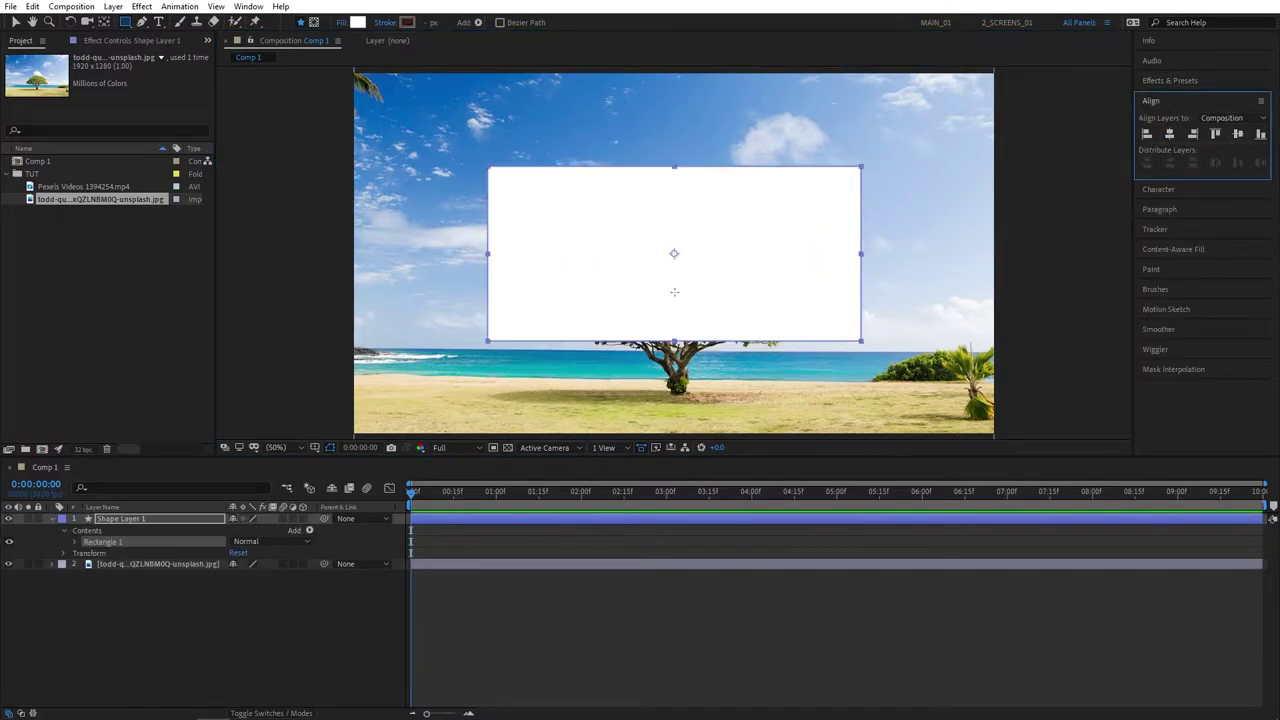
- Rename the rectangle shape layer to Glass
click(146, 519)
key(Return)
text(Glass)
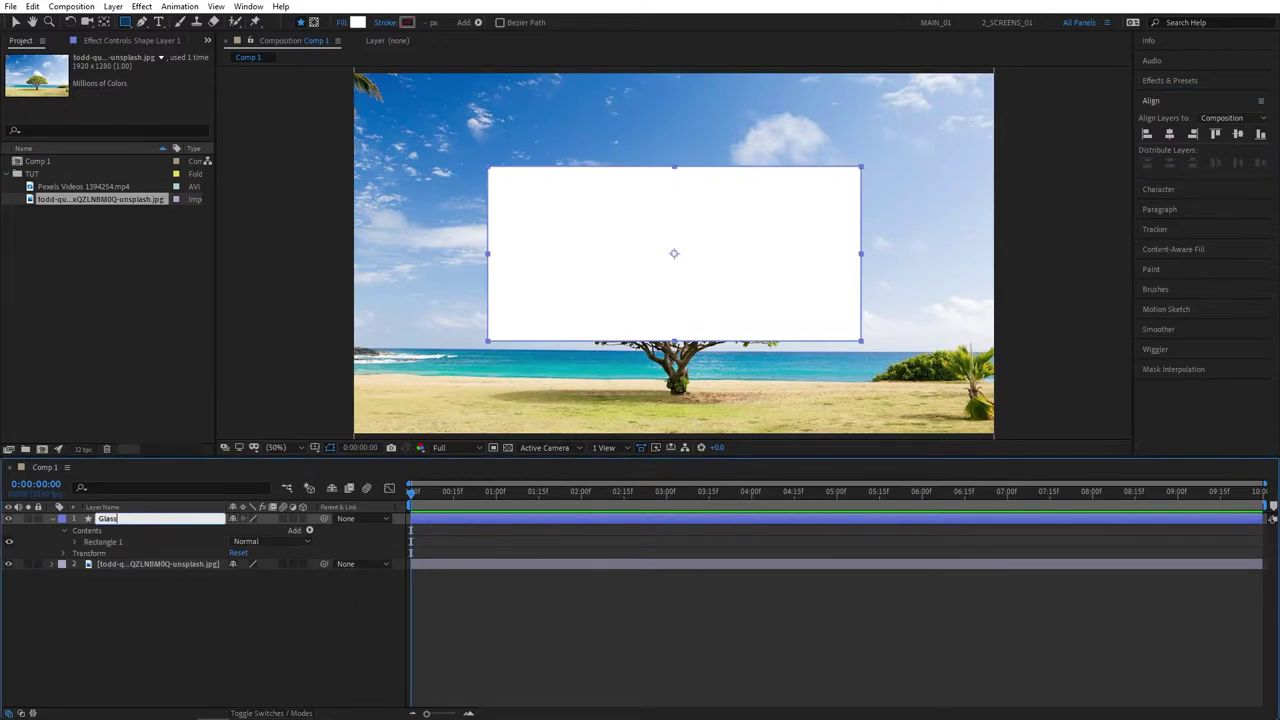
click(124, 603)
- Set the Glass rectangle path's Roundness to 25
click(75, 541)
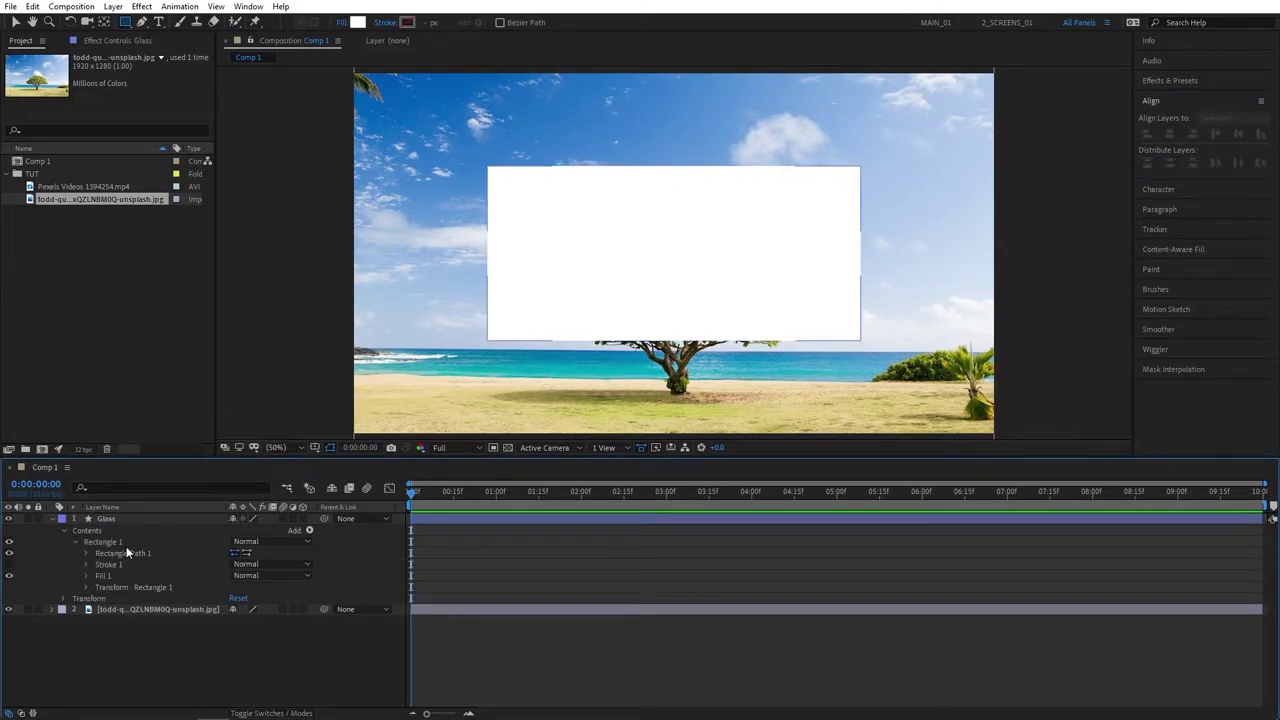
click(86, 553)
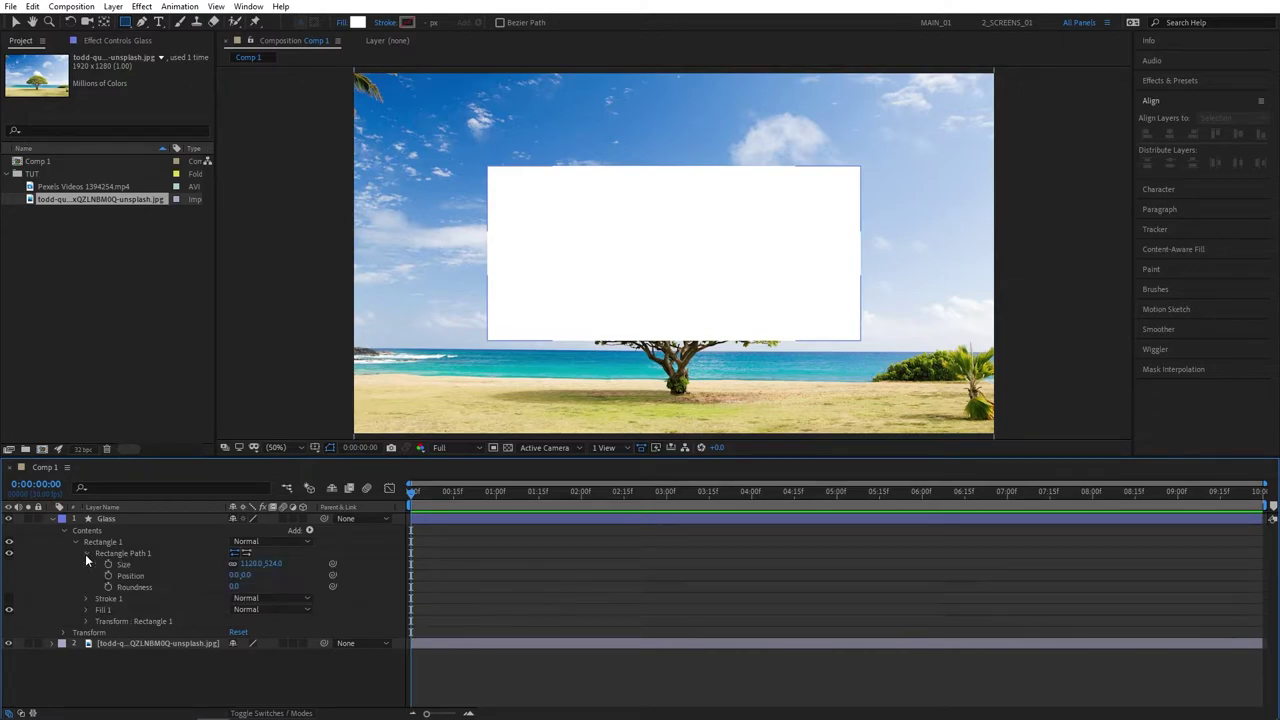
click(233, 587)
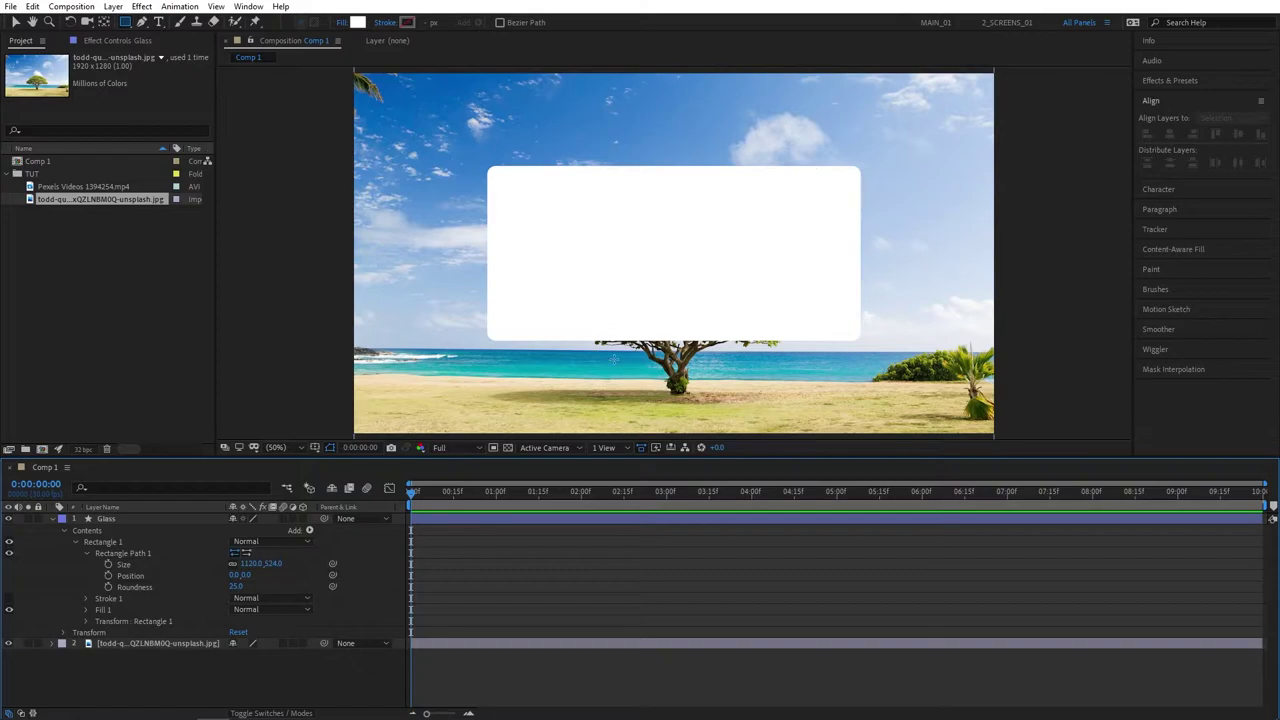
key(ctrl+z)
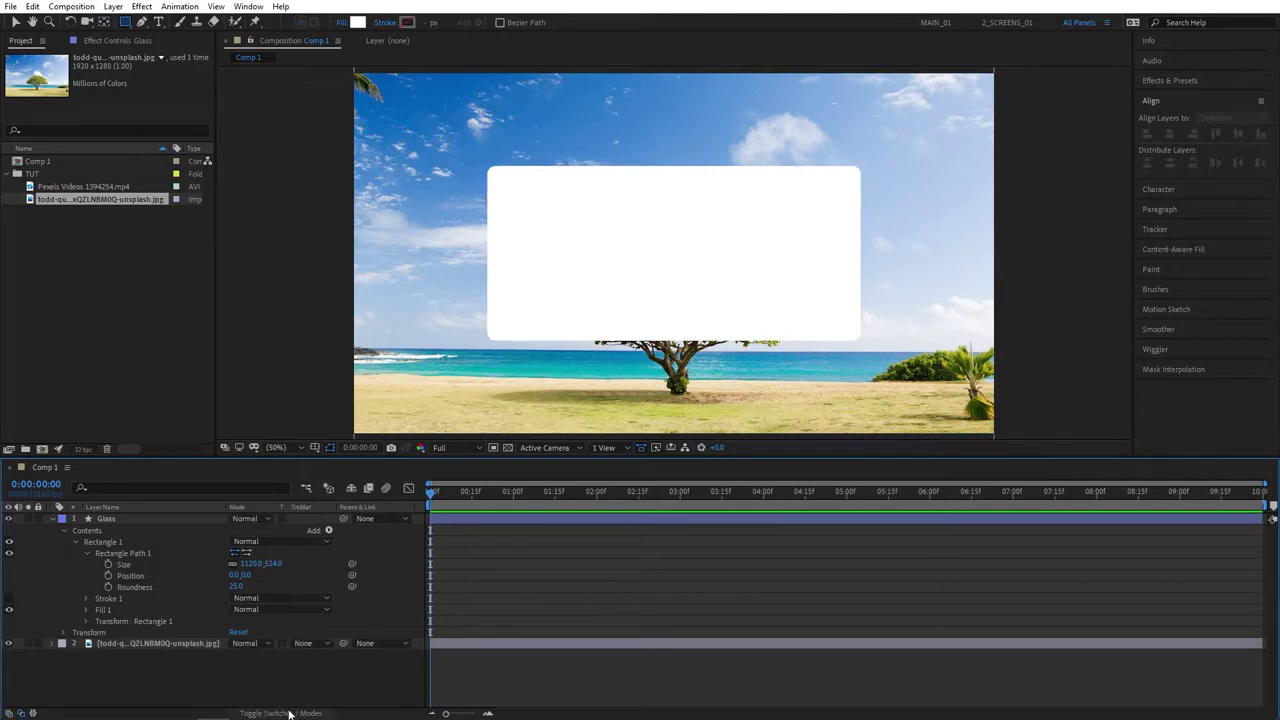
- Make Glass an adjustment layer and apply Fast Box Blur to it
click(294, 518)
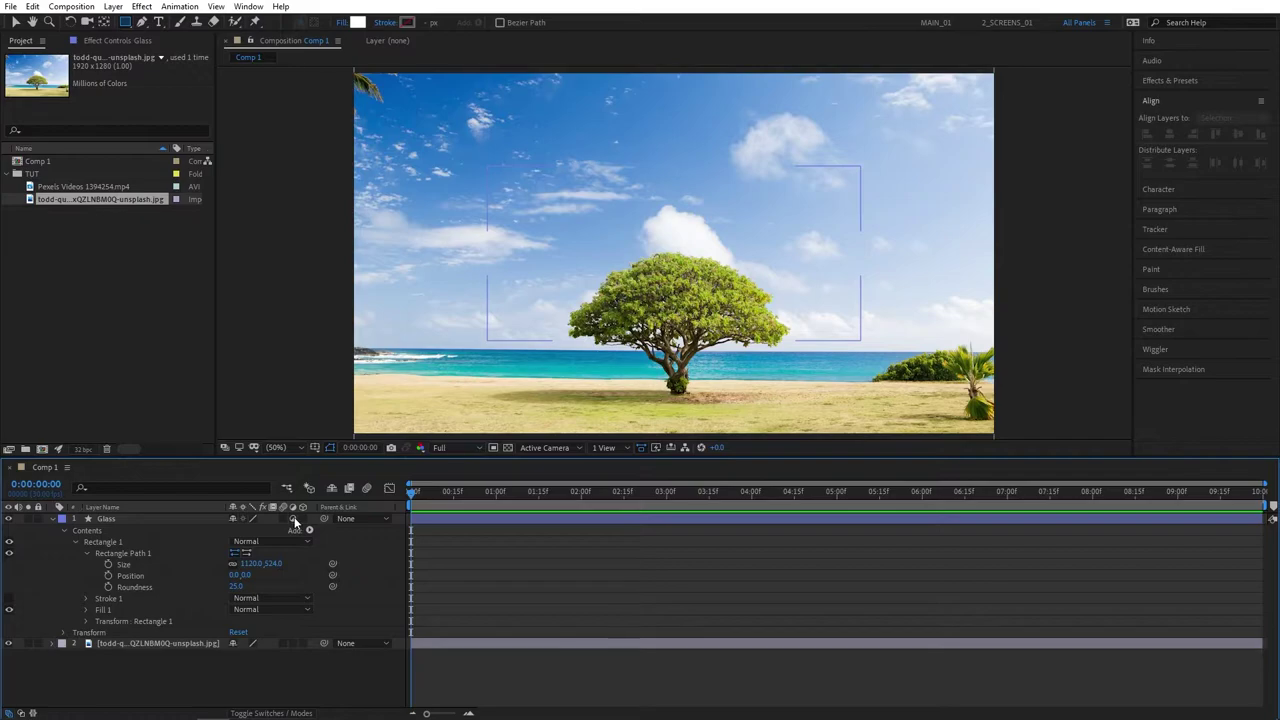
click(1170, 80)
click(1200, 98)
text(fast)
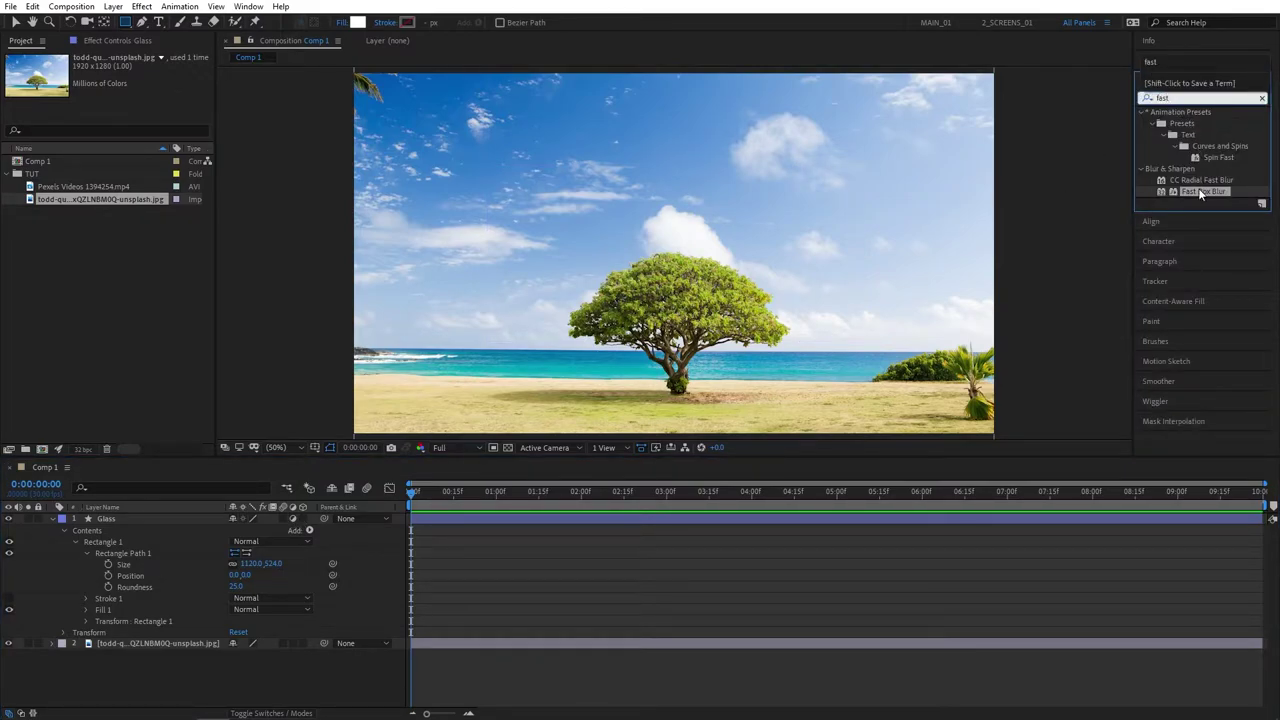
drag(1200, 193, 125, 519)
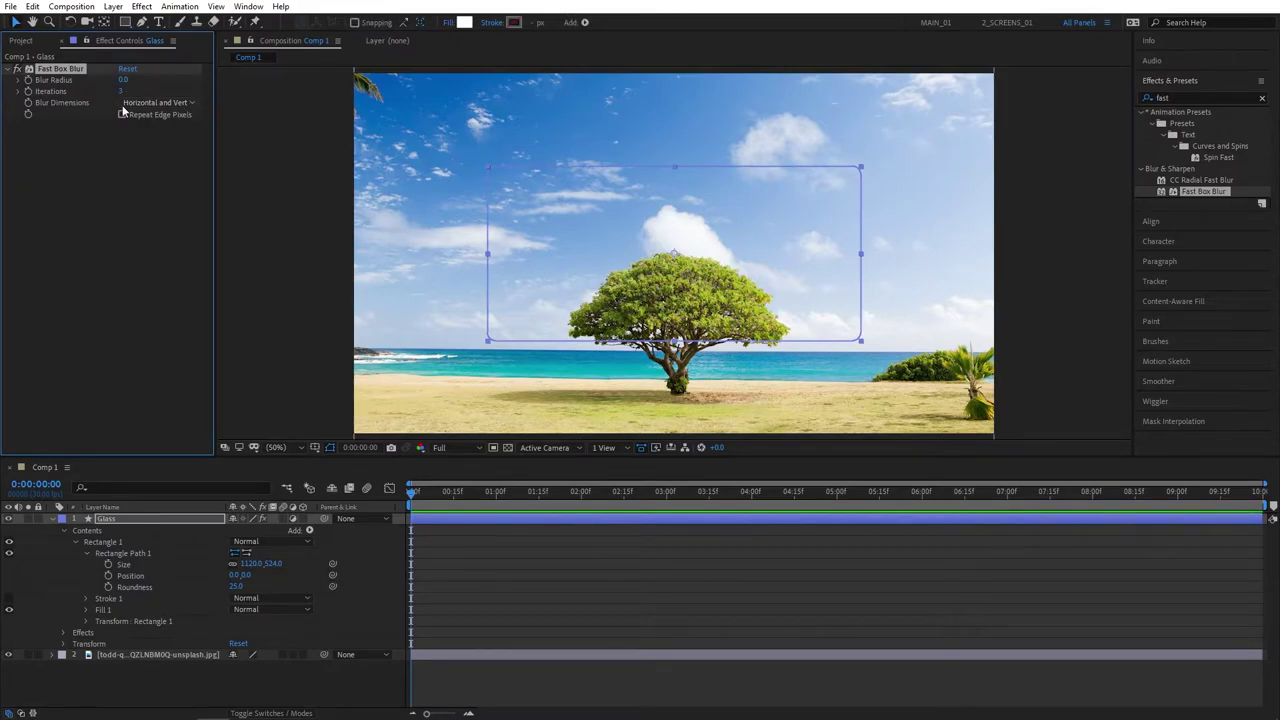
- Set Fast Box Blur's Blur Radius to 20 and Iterations to 20
click(123, 80)
text(20)
key(Return)
click(120, 91)
text(20)
key(Return)
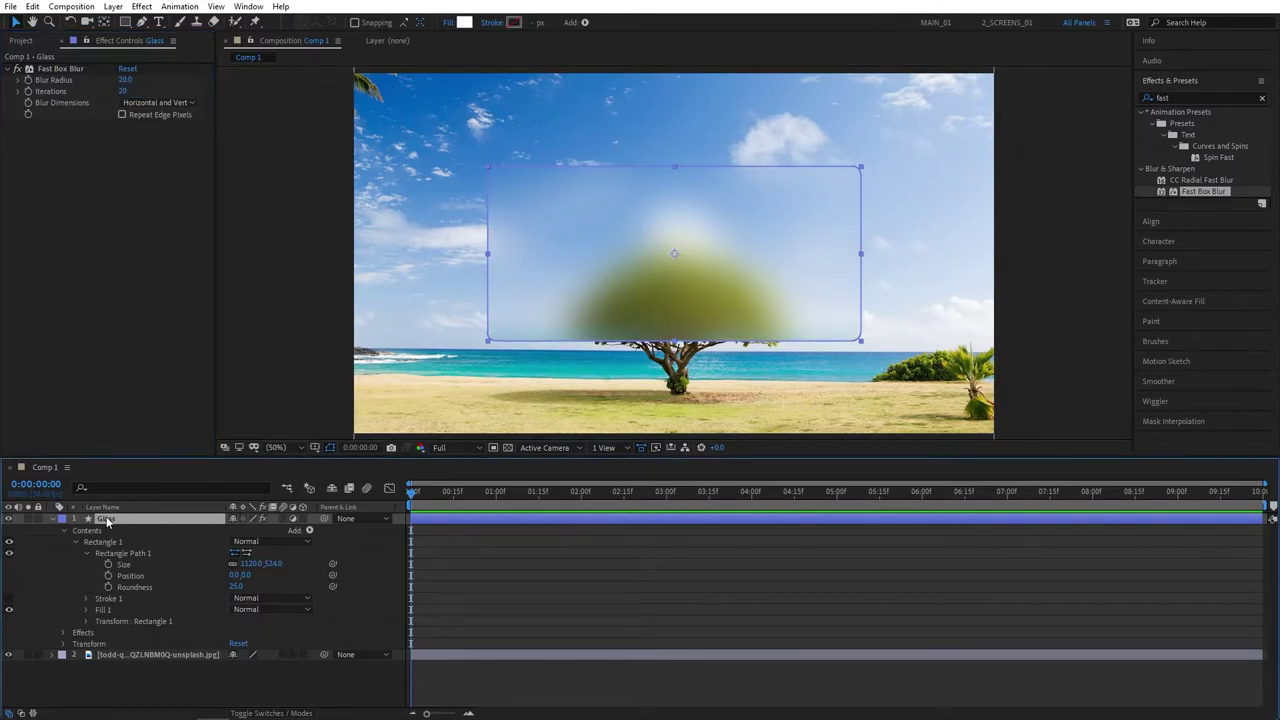
- Duplicate the Glass layer and rename the copy Highlight
click(32, 6)
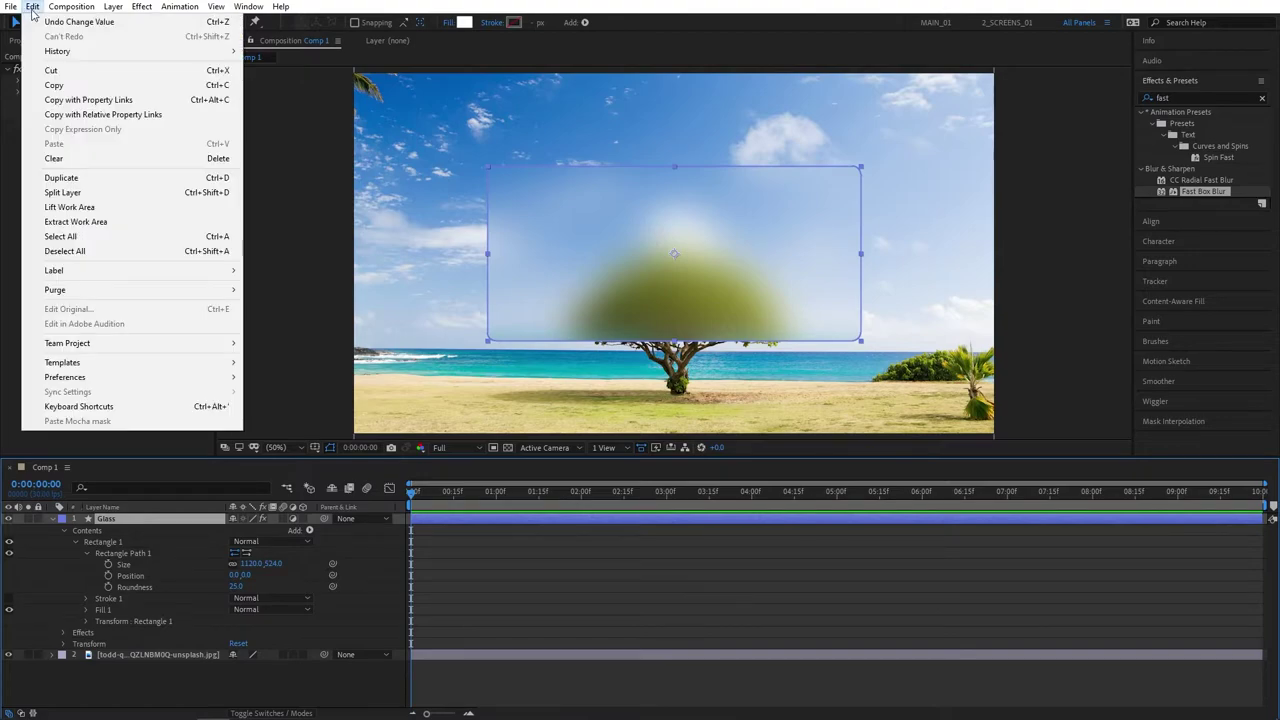
click(62, 179)
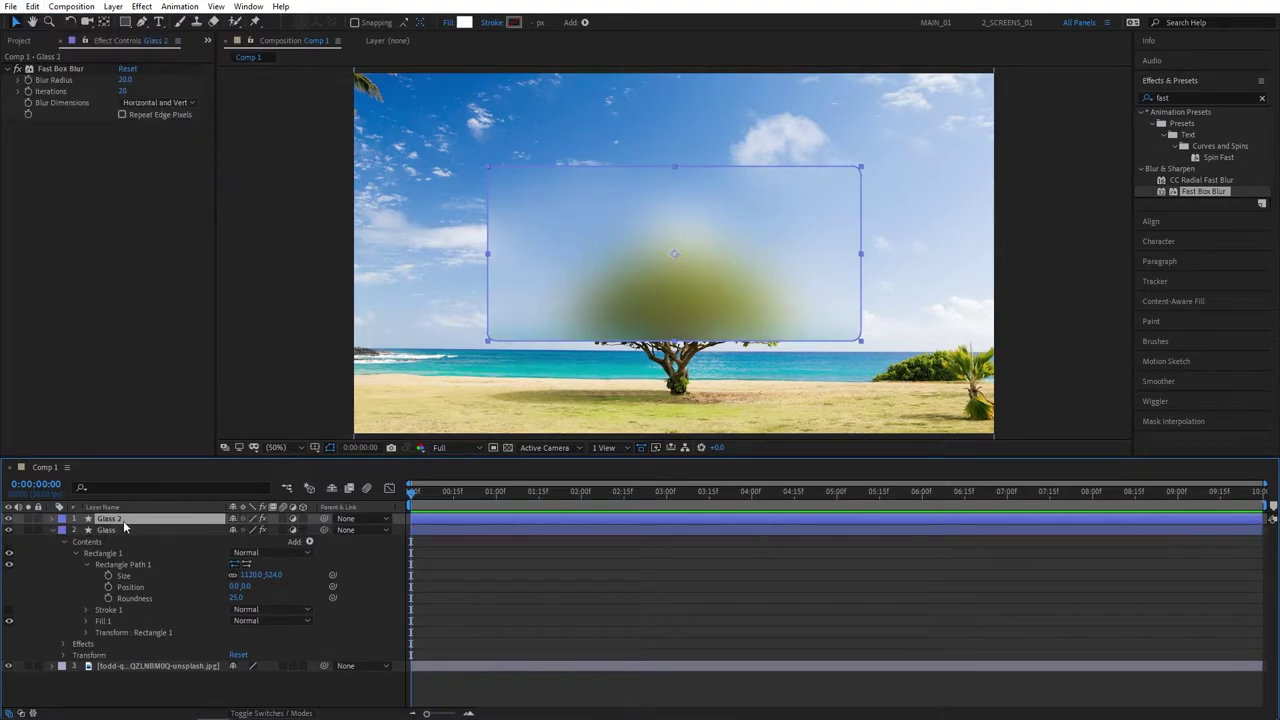
key(Return)
text(Highlight)
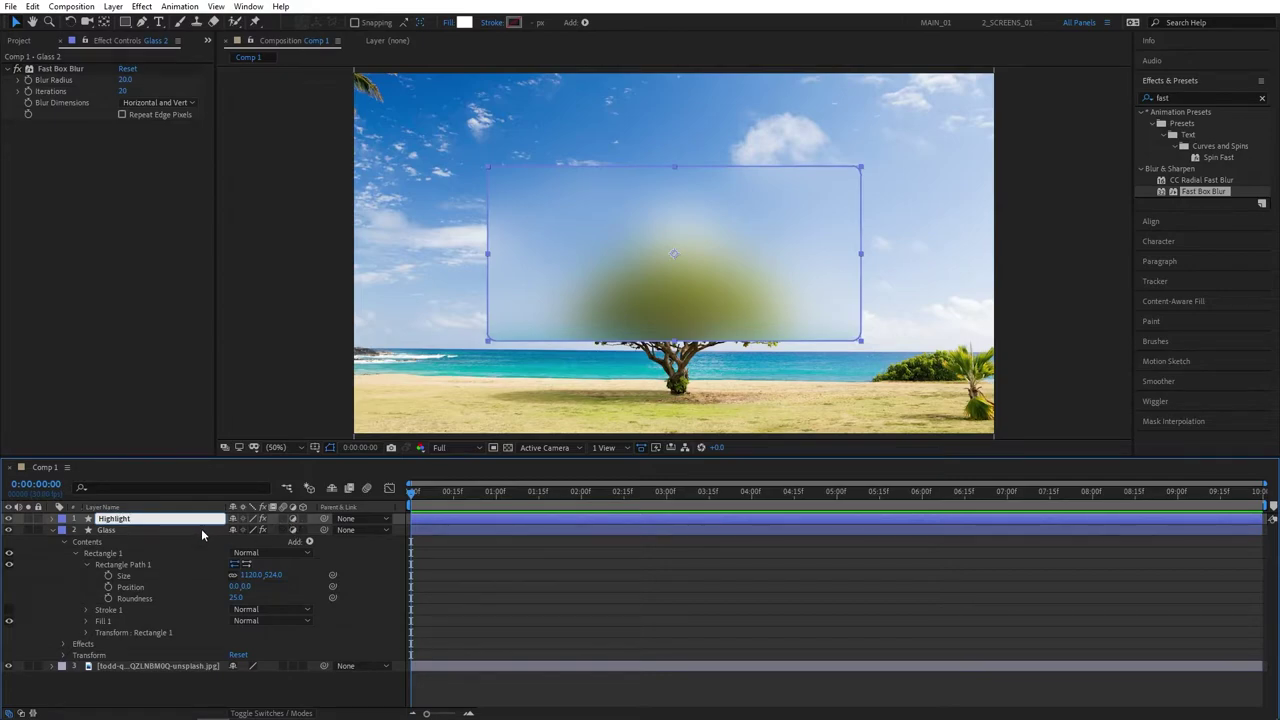
key(Return)
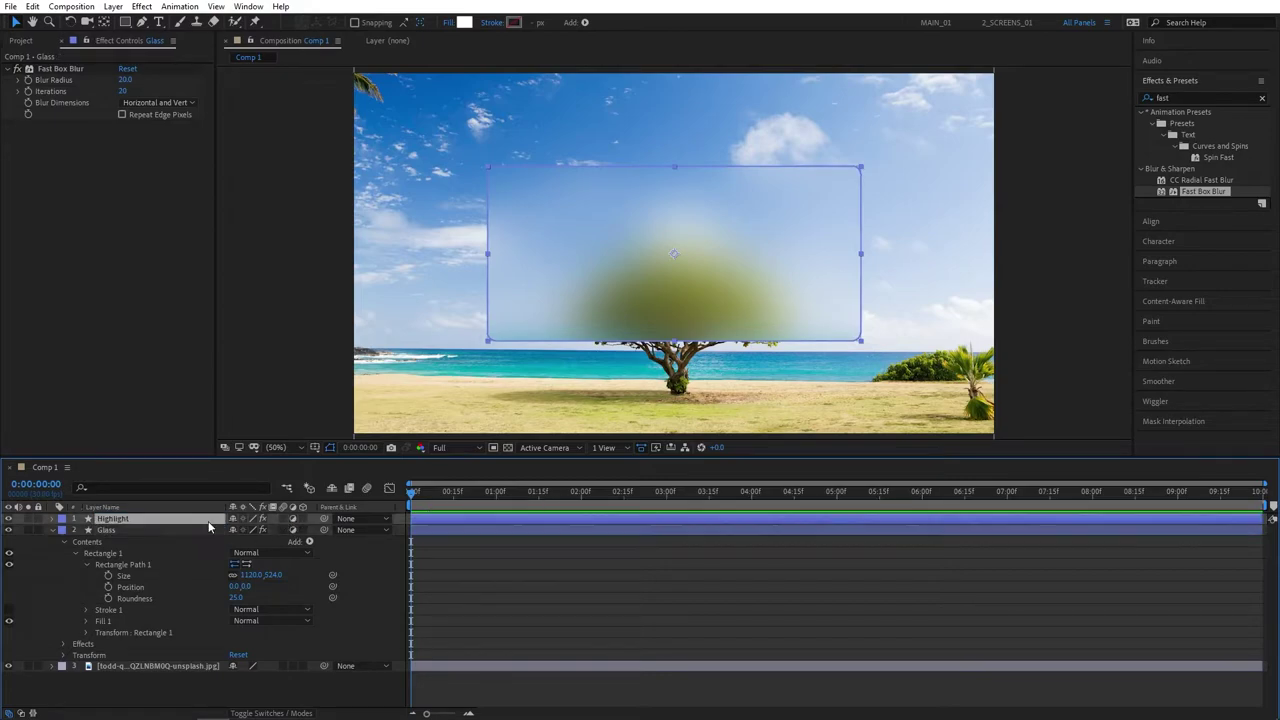
- Turn Highlight back into a normal layer, delete its blur, and keep its fill white
click(293, 519)
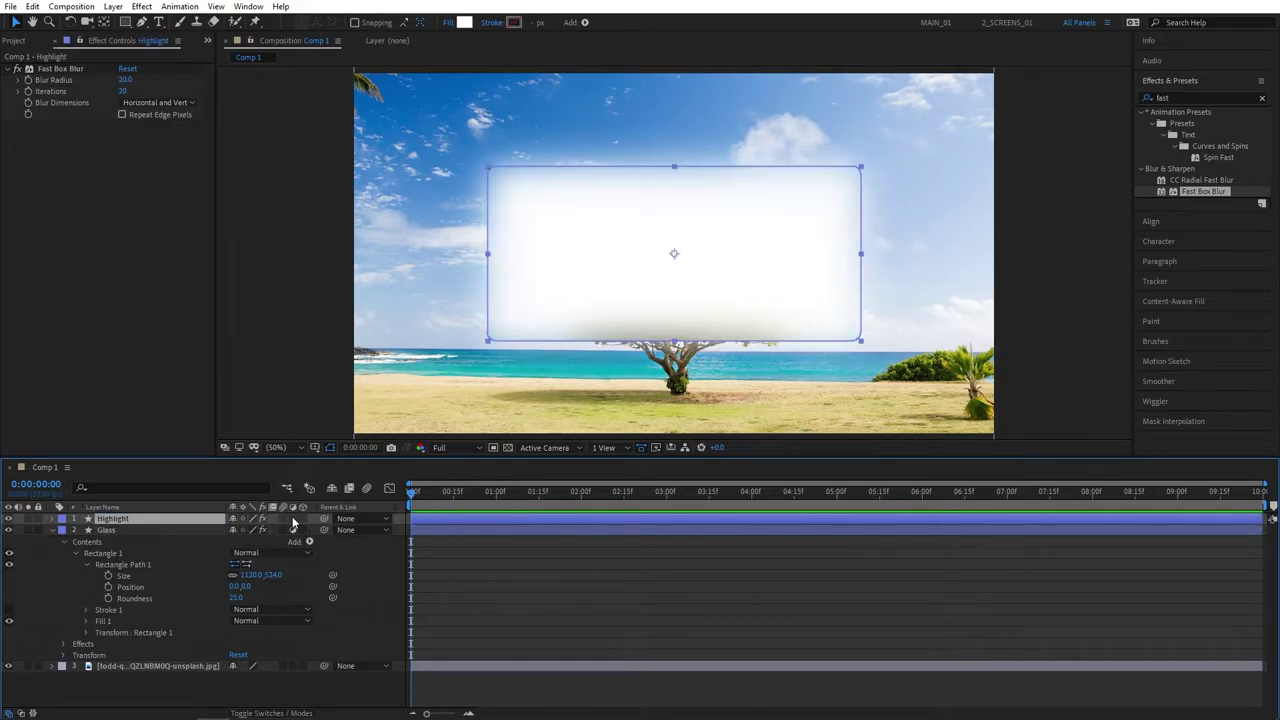
click(55, 70)
key(Delete)
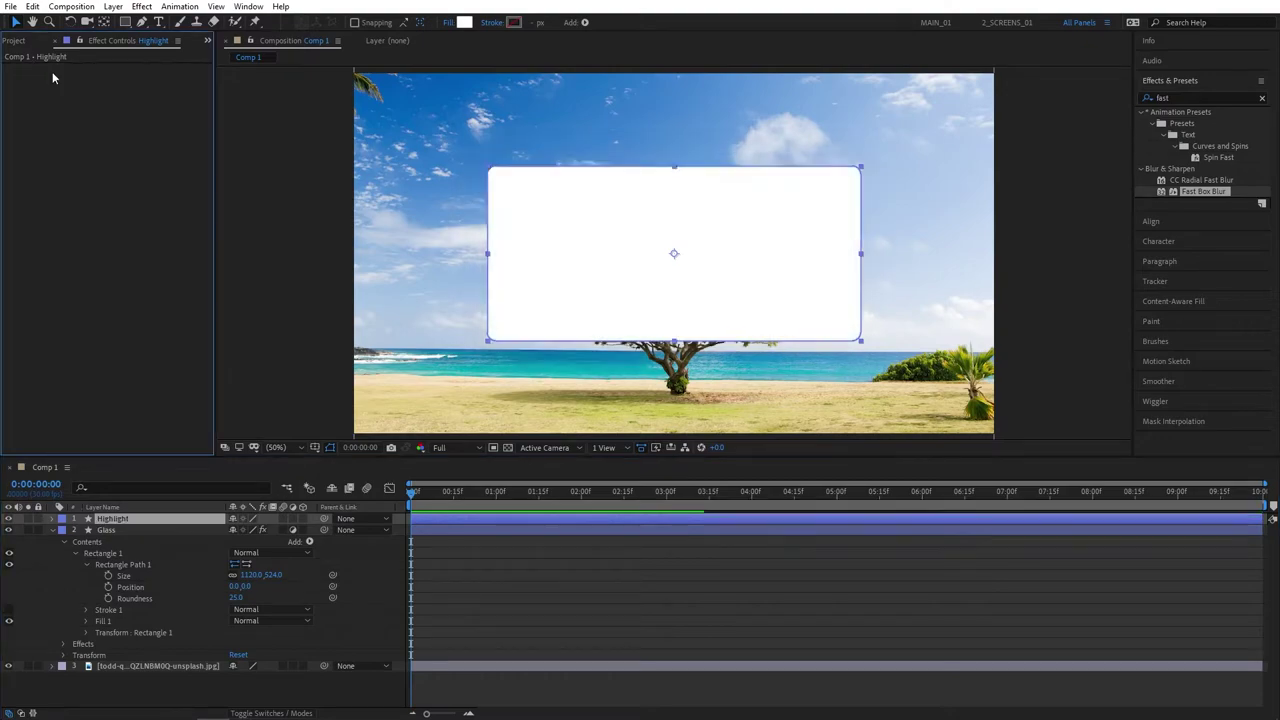
click(464, 22)
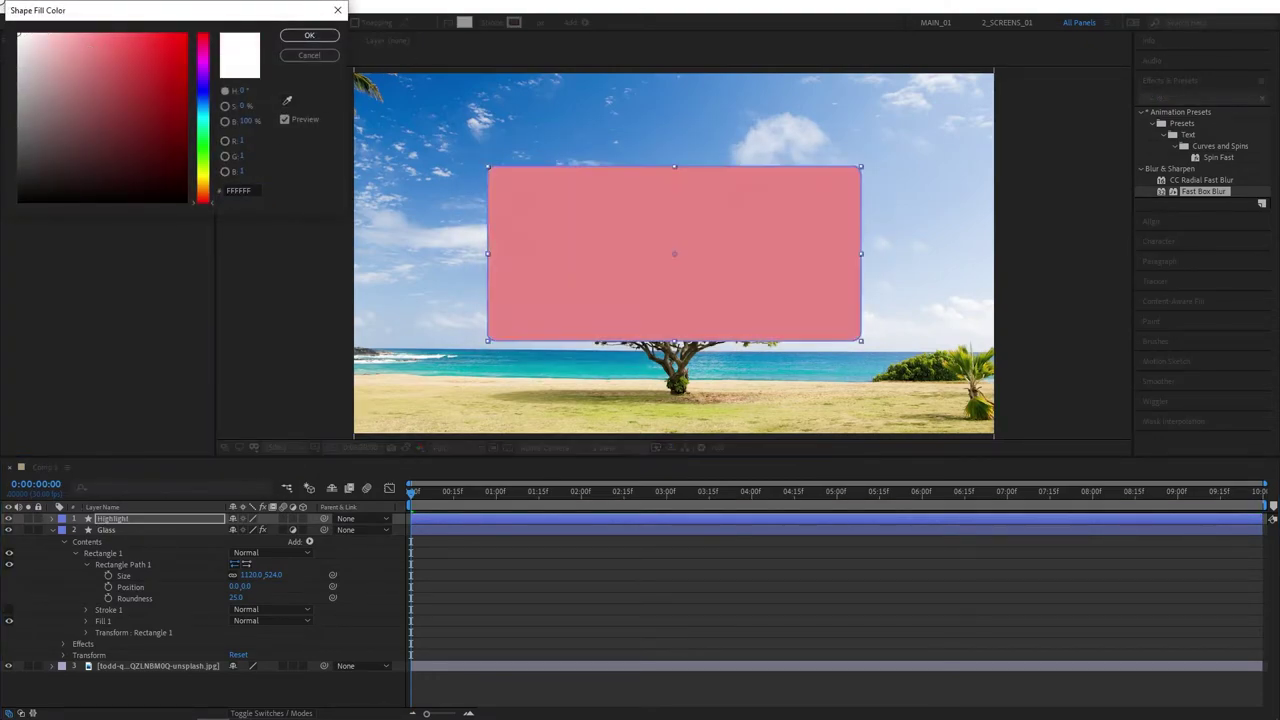
- Set the Highlight layer's Opacity to 10%
click(317, 47)
key(t)
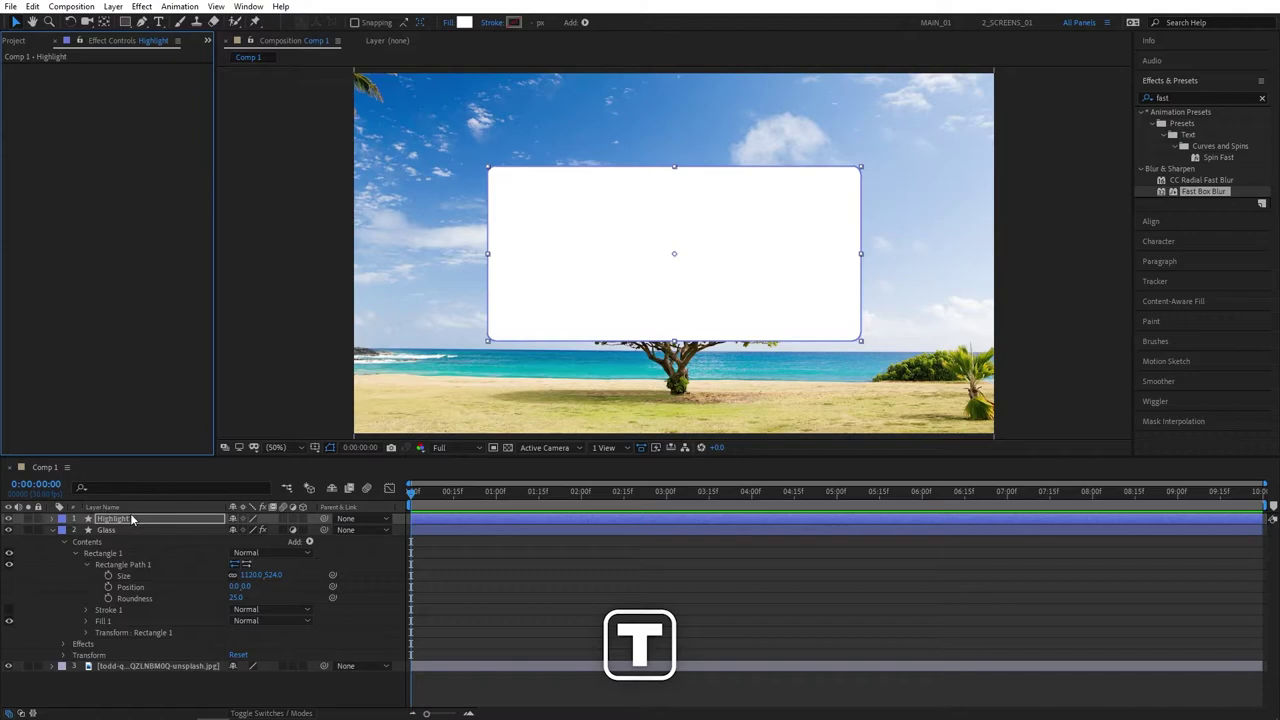
key(t)
click(238, 530)
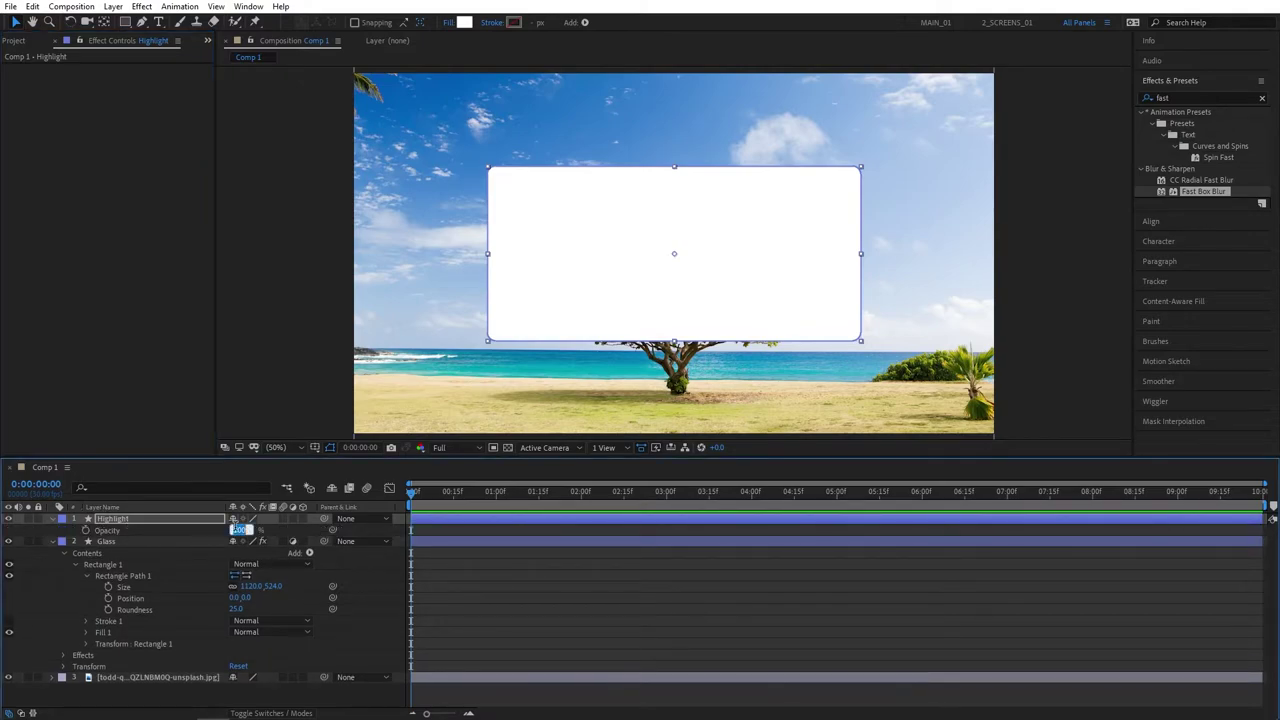
text(10)
key(Return)
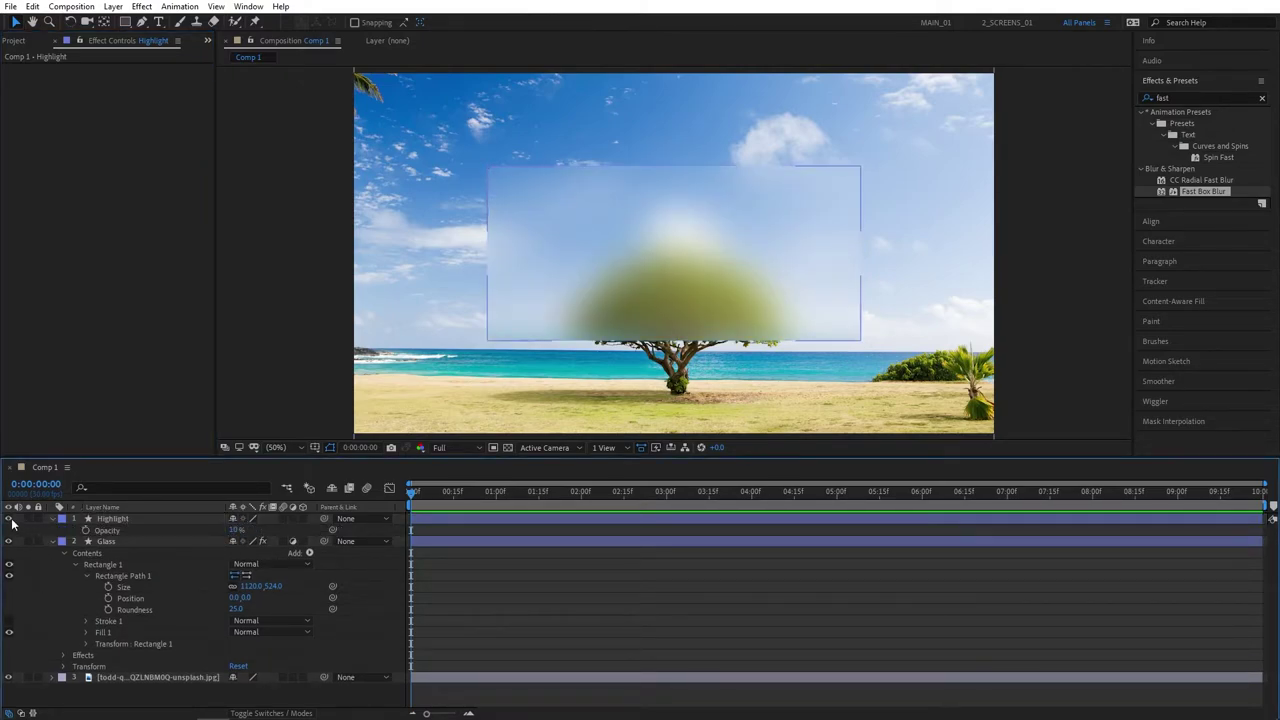
click(10, 519)
click(10, 519)
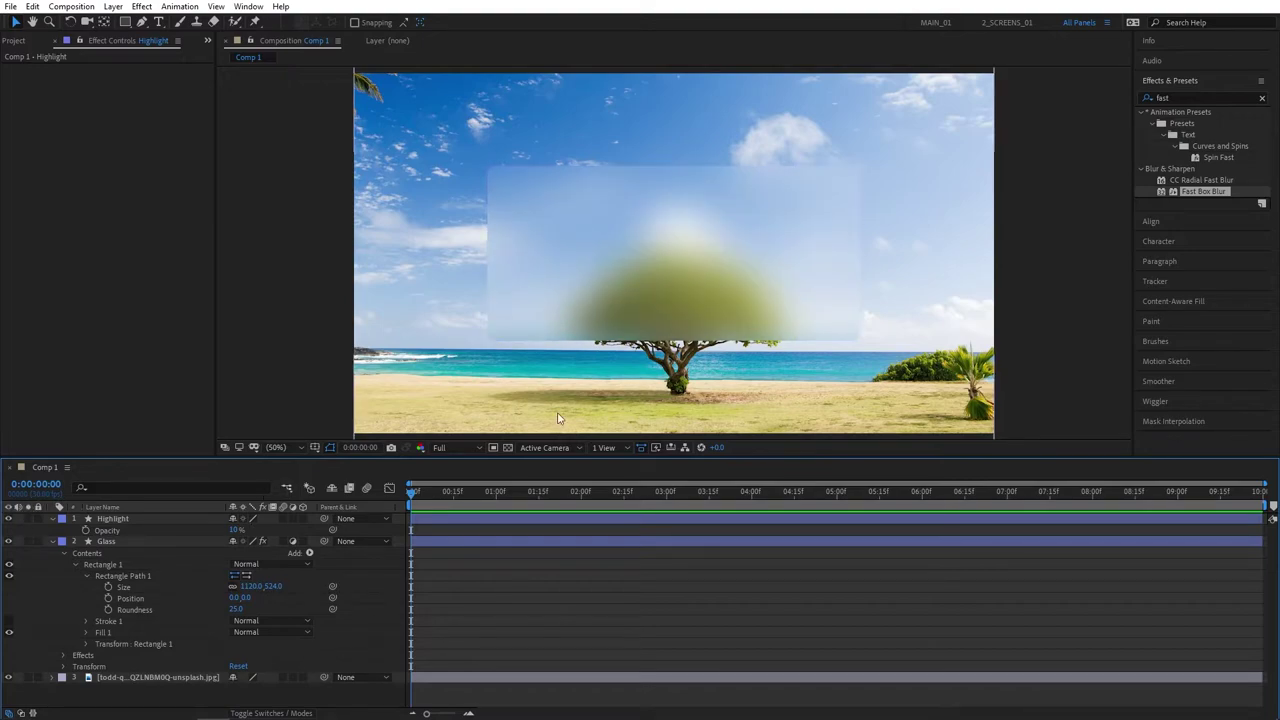
- Duplicate the Highlight layer and rename the copy Stroke
click(133, 517)
click(33, 6)
click(50, 178)
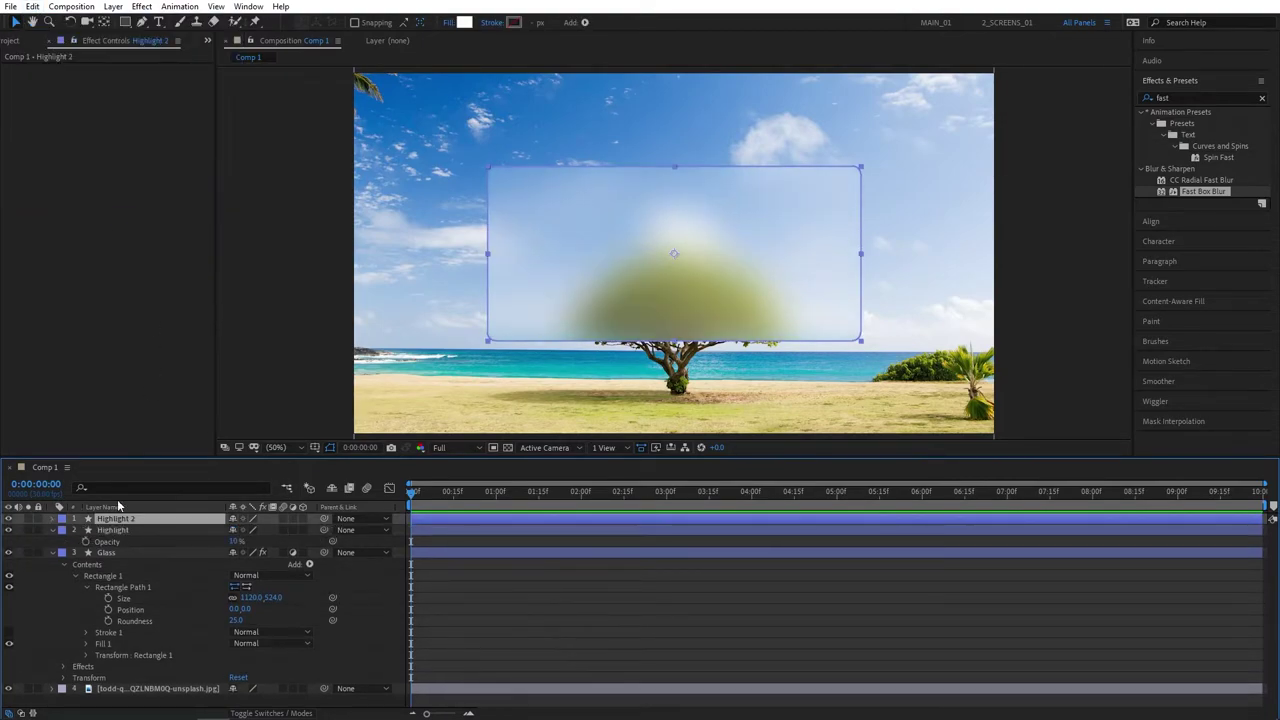
key(Return)
text(Stroke)
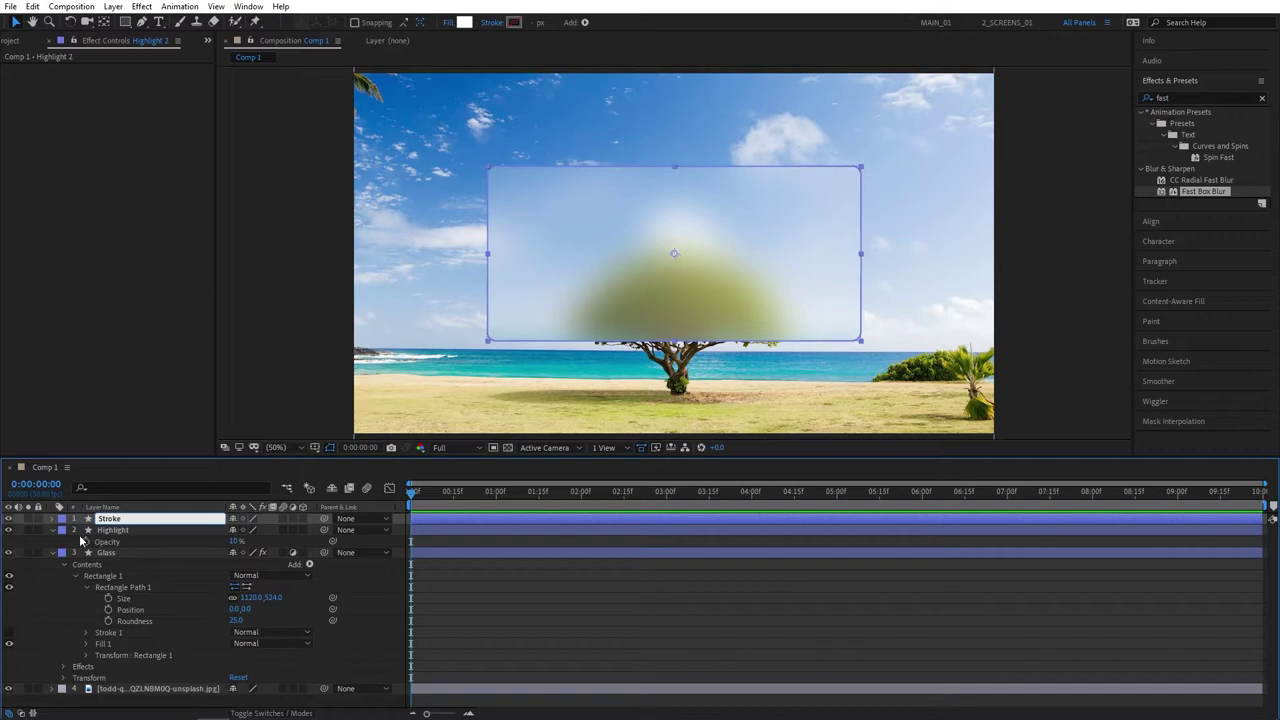
key(Return)
- Disable the Stroke layer's fill and set its stroke width to 6
click(52, 519)
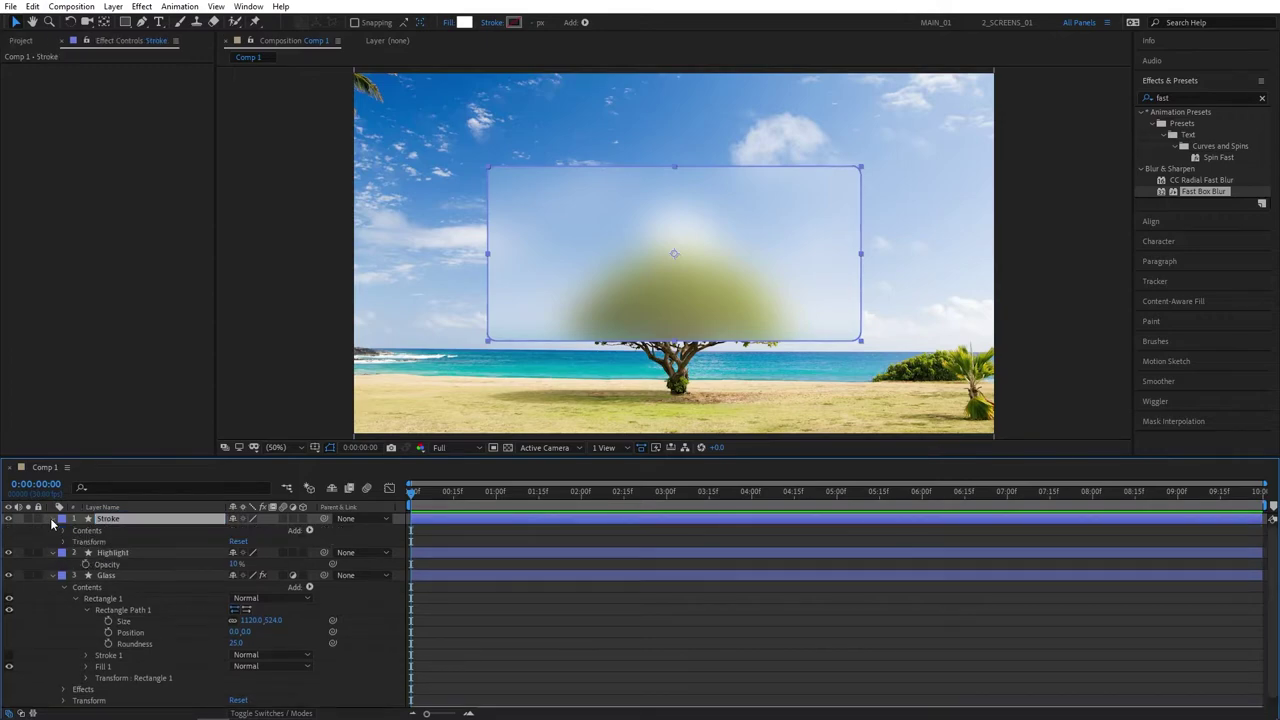
click(64, 531)
click(74, 543)
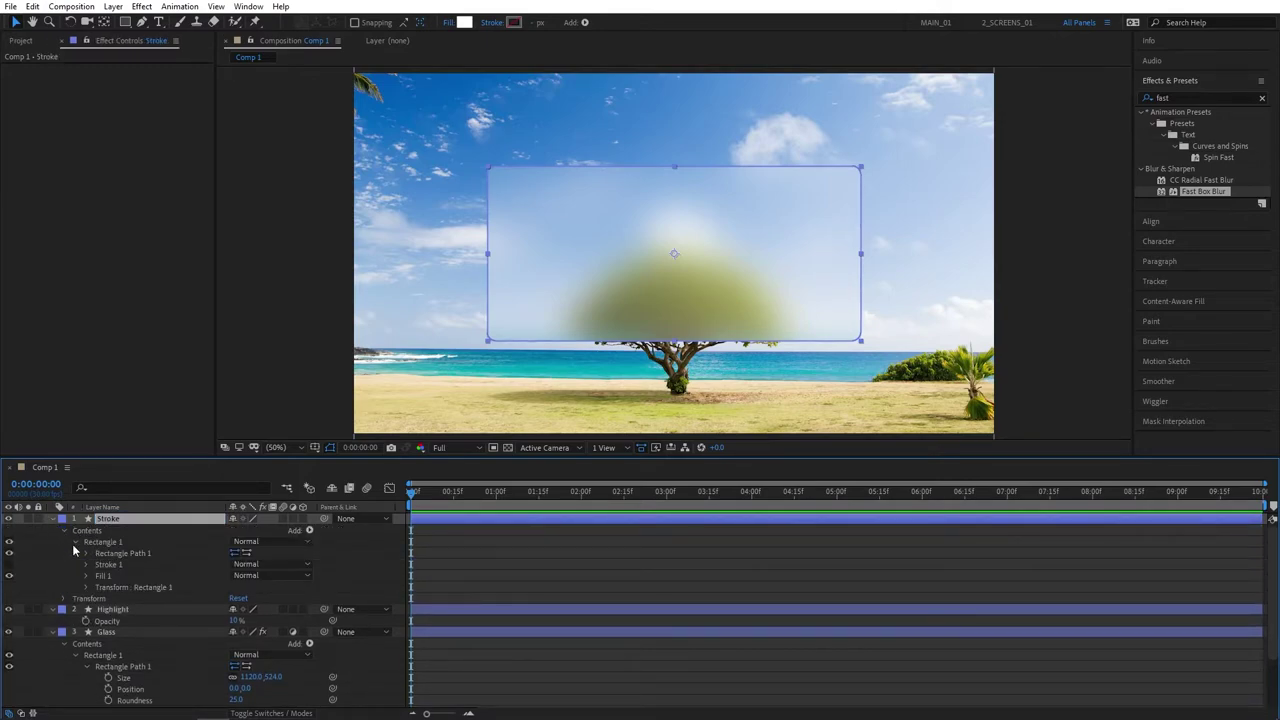
click(9, 576)
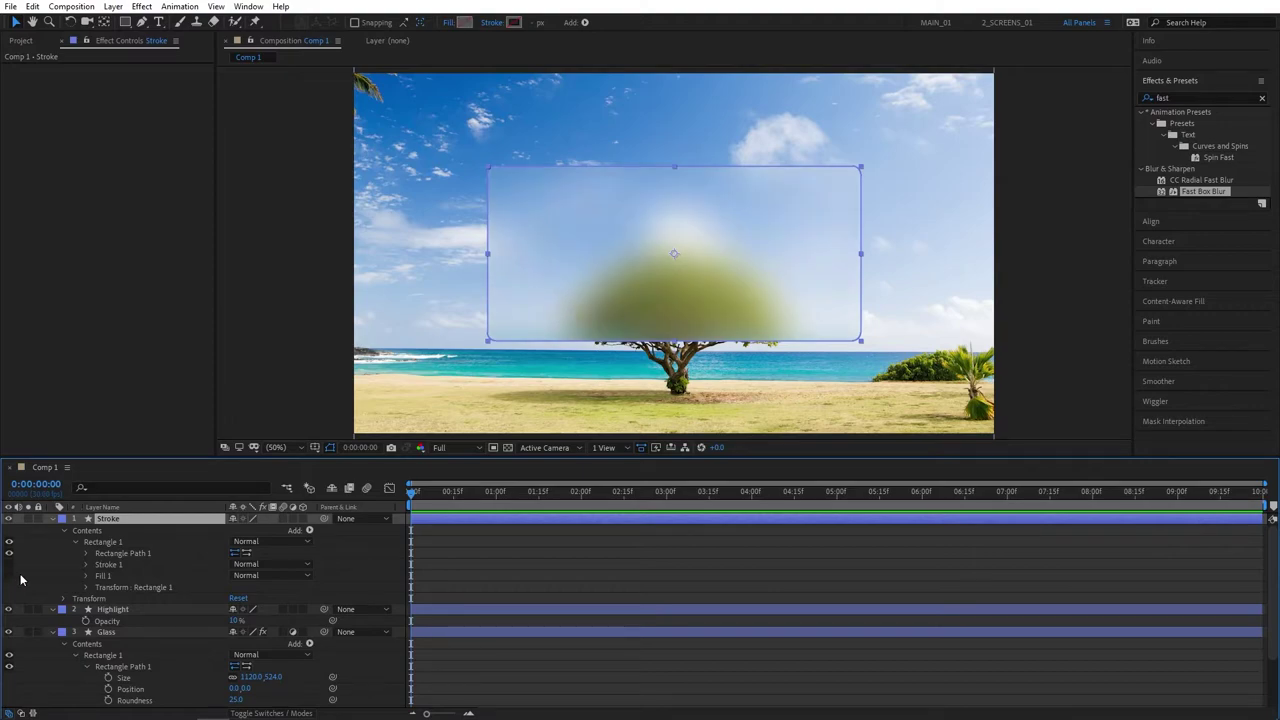
click(87, 565)
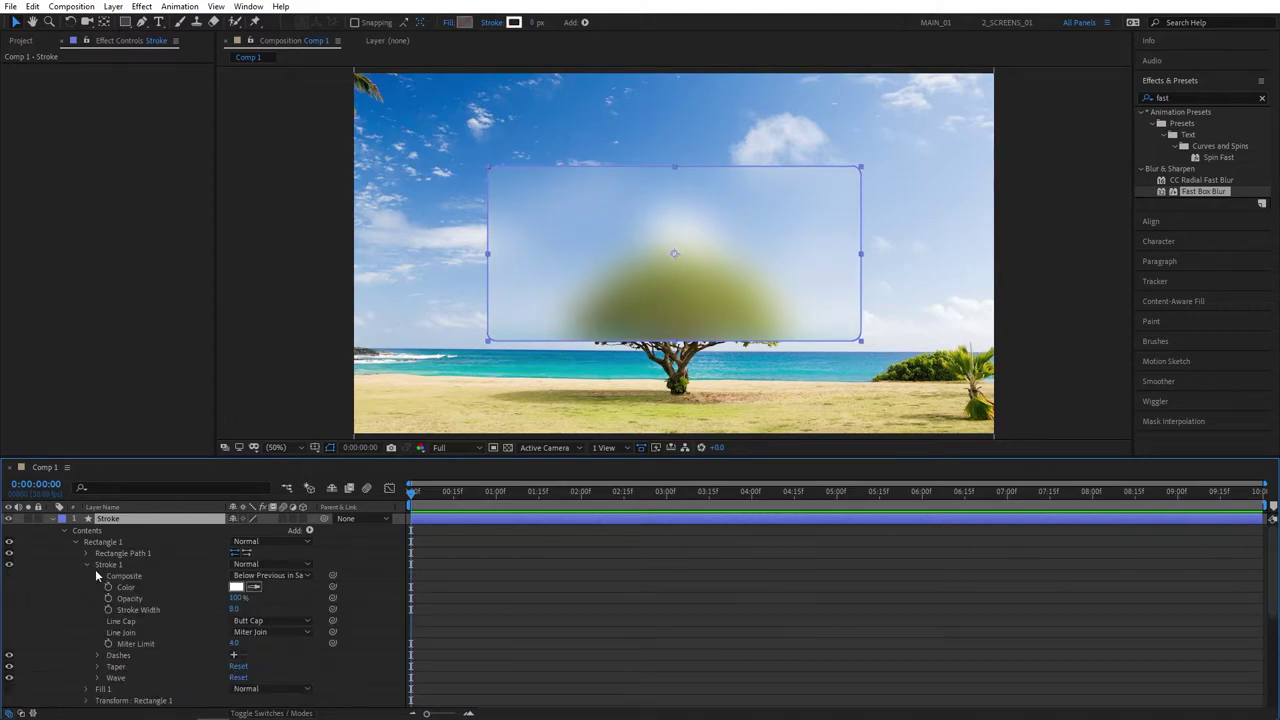
click(238, 607)
text(6)
key(Return)
- Set the Stroke layer's Opacity to 20% and collapse the layer properties
click(113, 519)
key(t)
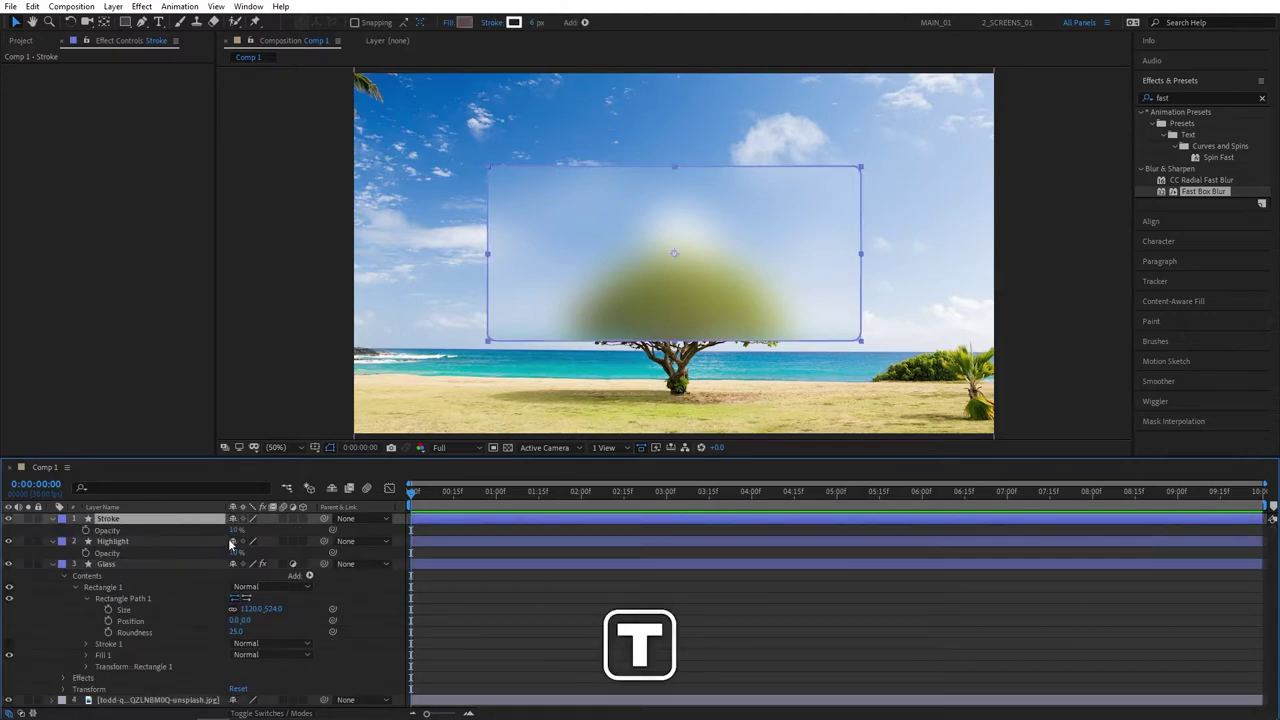
click(235, 530)
text(20)
key(Return)
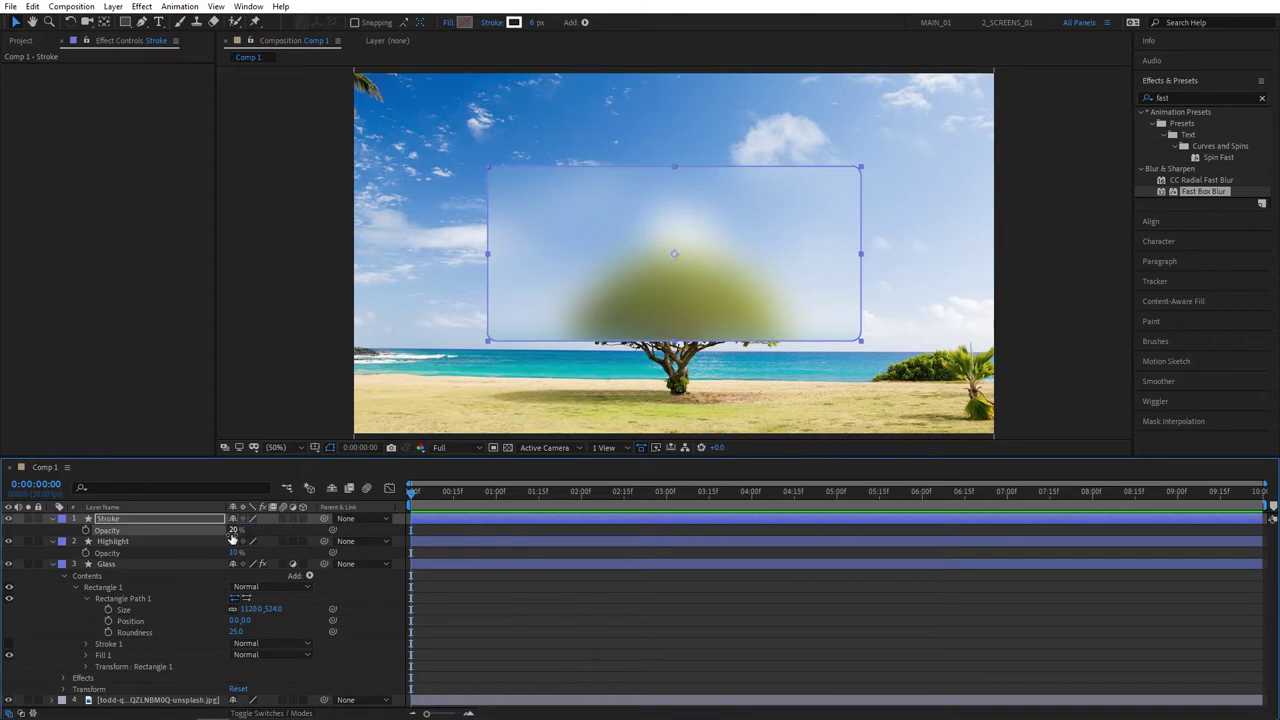
click(347, 580)
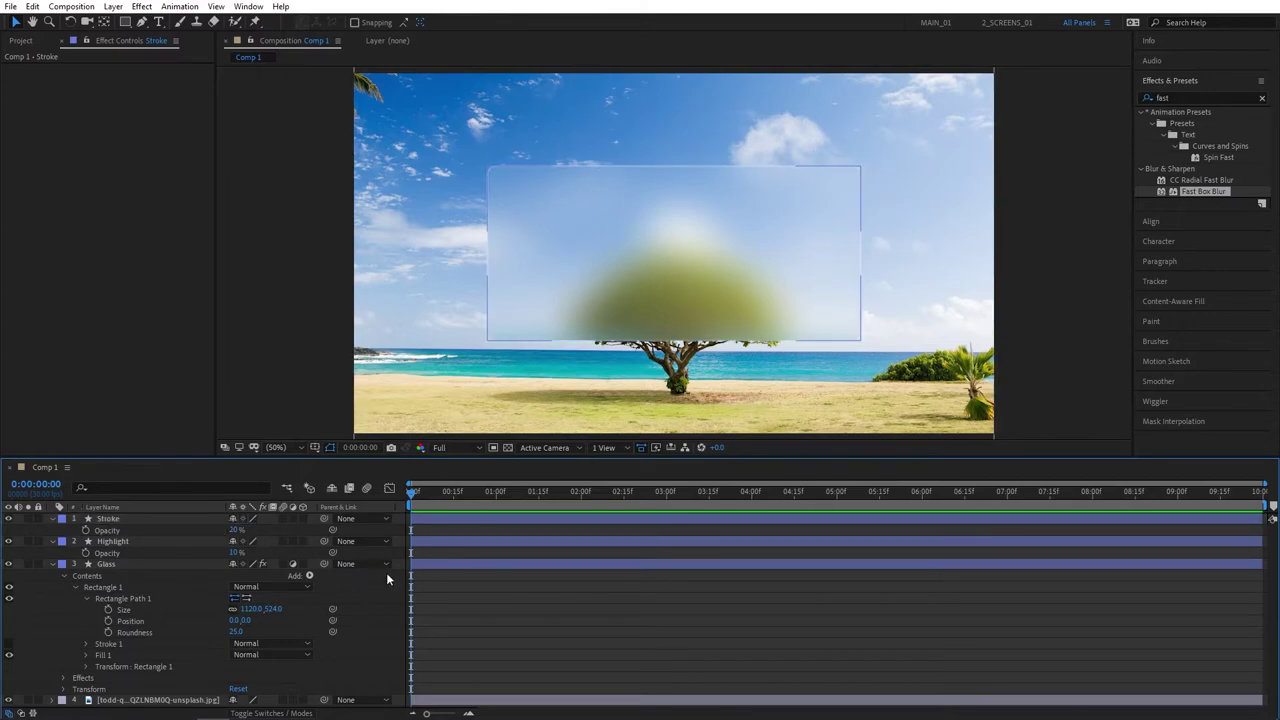
click(52, 518)
click(52, 530)
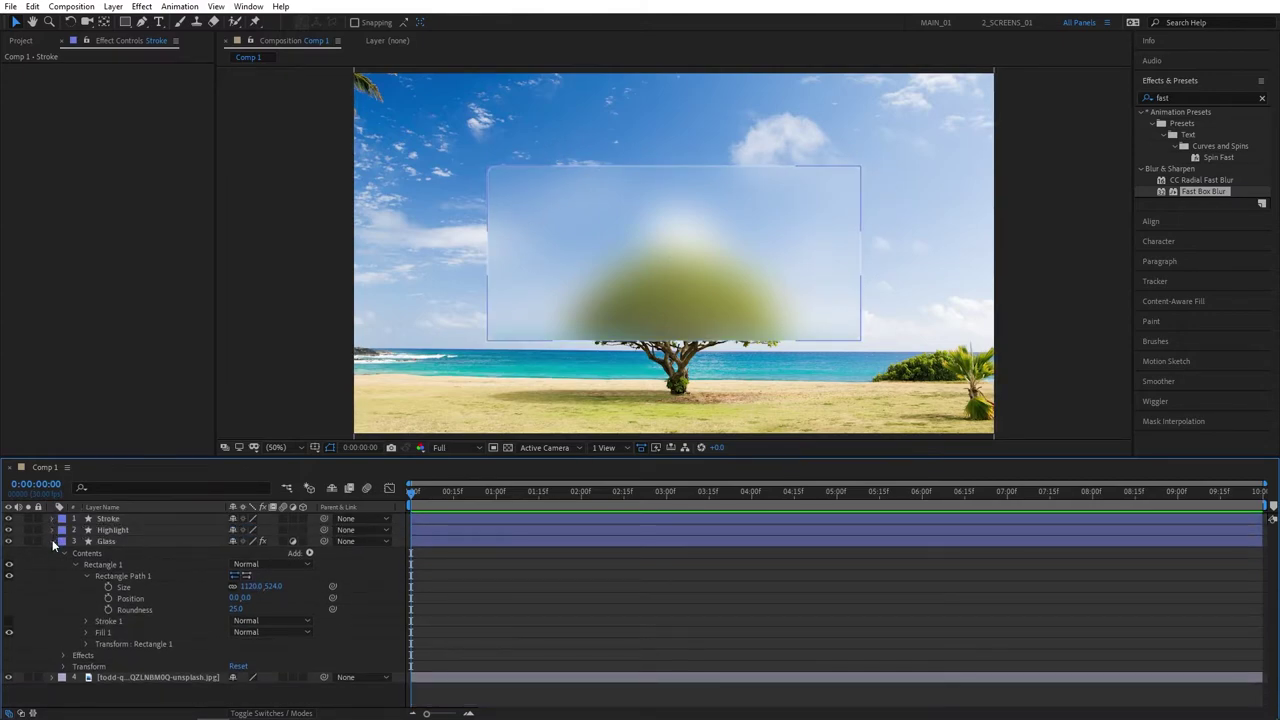
click(52, 541)
- Add a text layer reading 'How to create Glass Morphism'
key(ctrl+t)
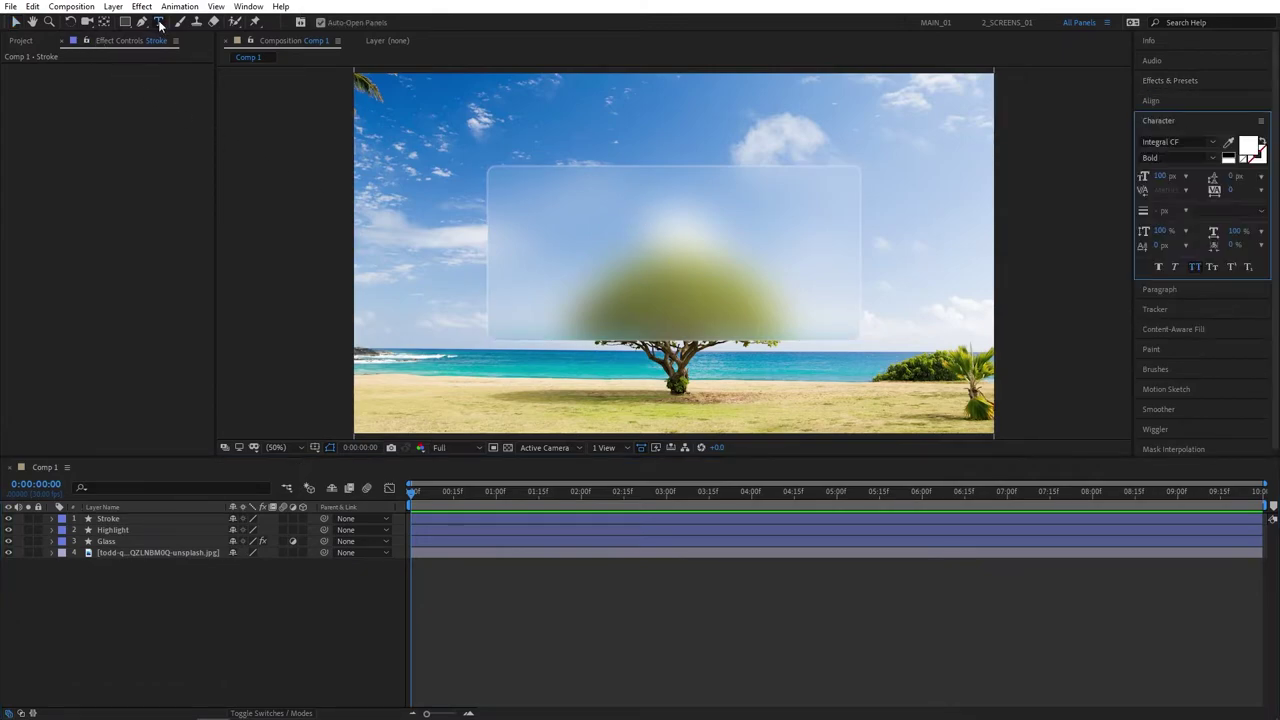
click(517, 218)
text(How to c)
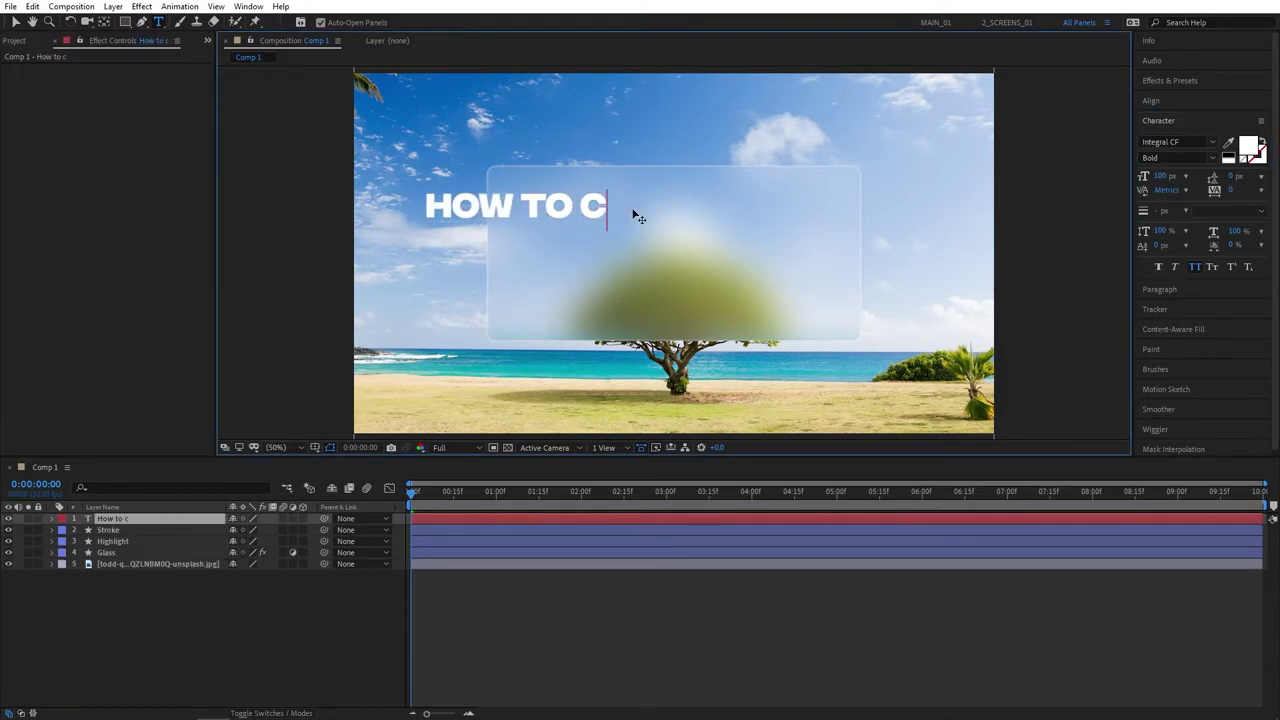
text(reate Glass Morphism)
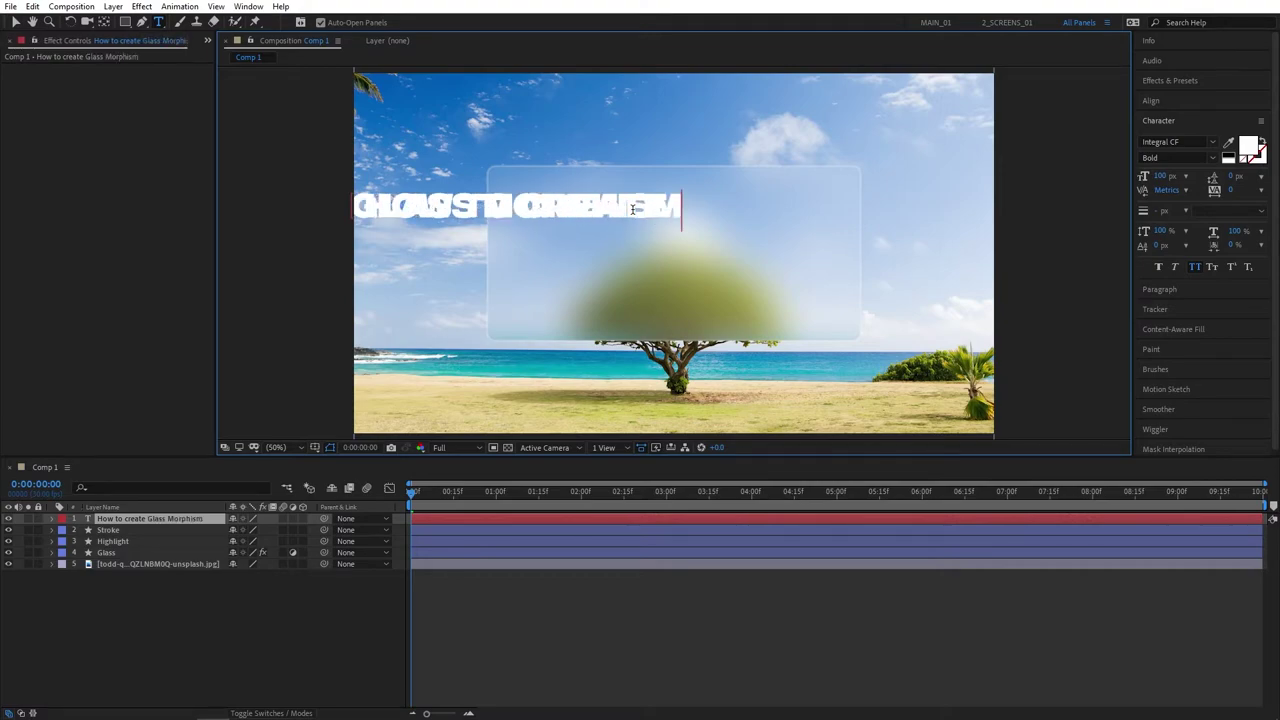
- Increase the title's leading to two lines, left-align it, and move it into the card's upper half
key(ctrl+a)
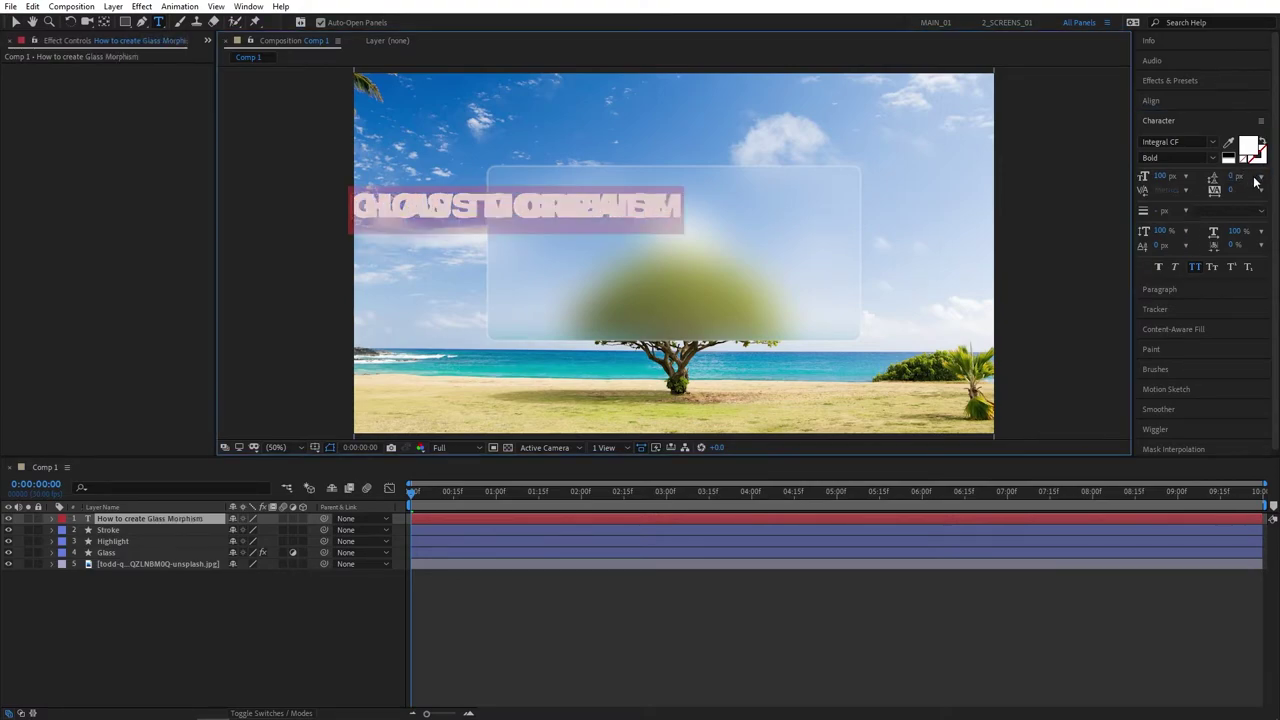
drag(1234, 176, 1278, 173)
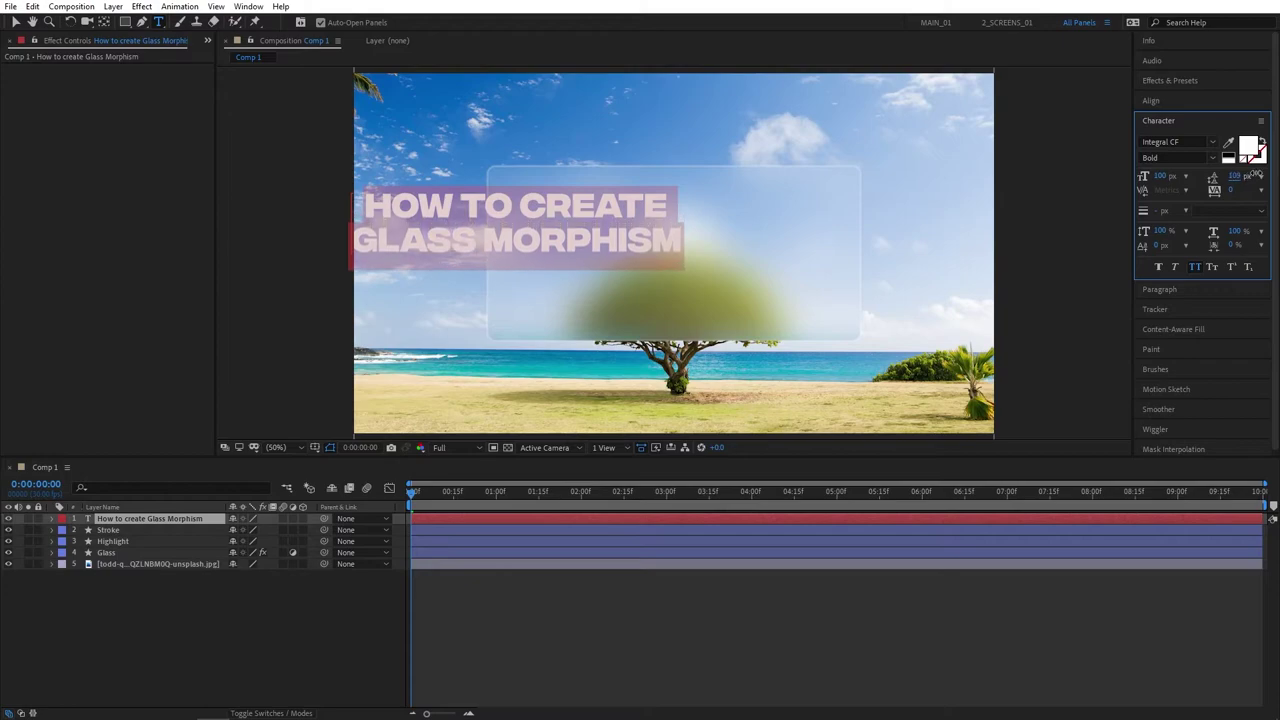
click(1162, 289)
click(1145, 160)
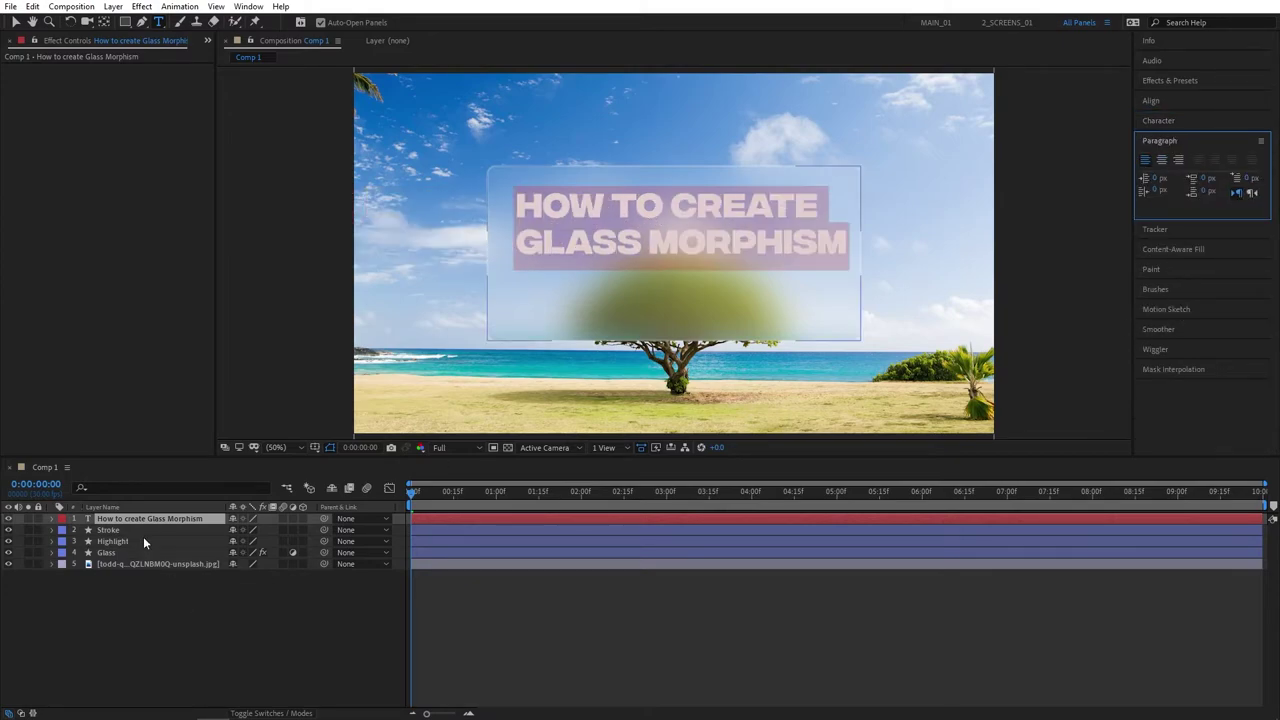
click(16, 21)
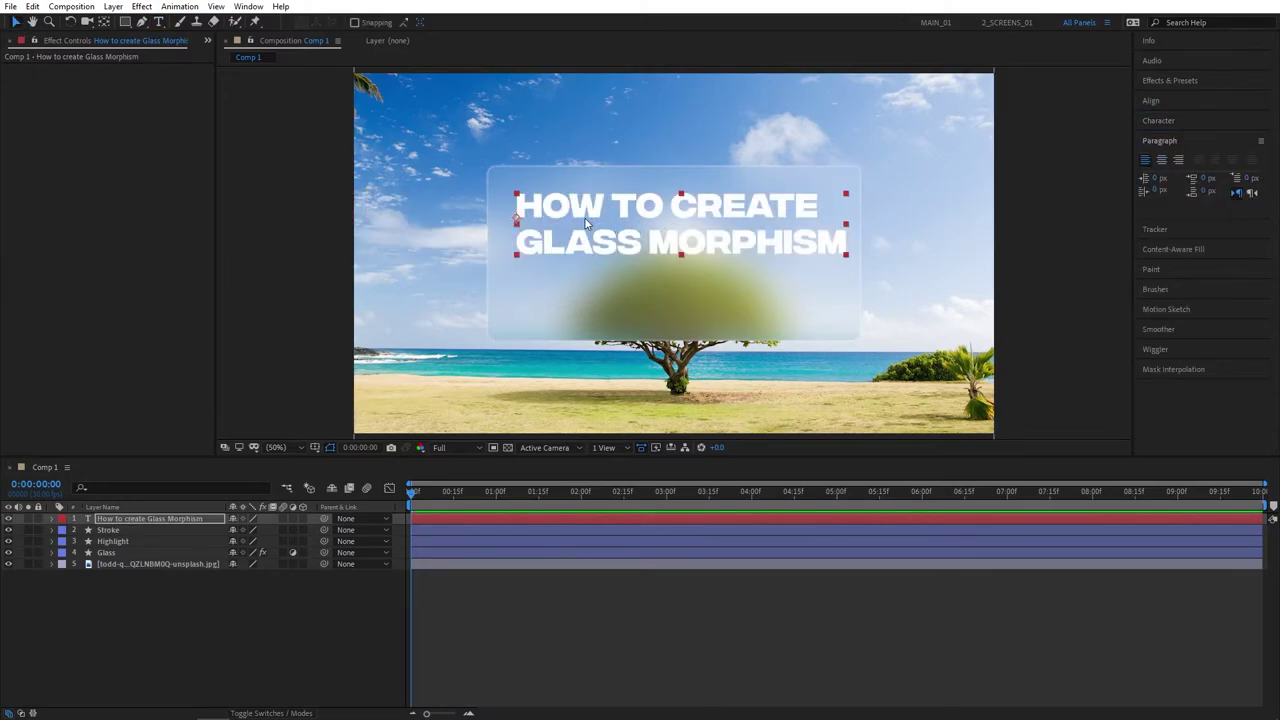
mouse_move(586, 224)
mouse_down()
mouse_move(576, 247)
mouse_move(576, 231)
mouse_up()
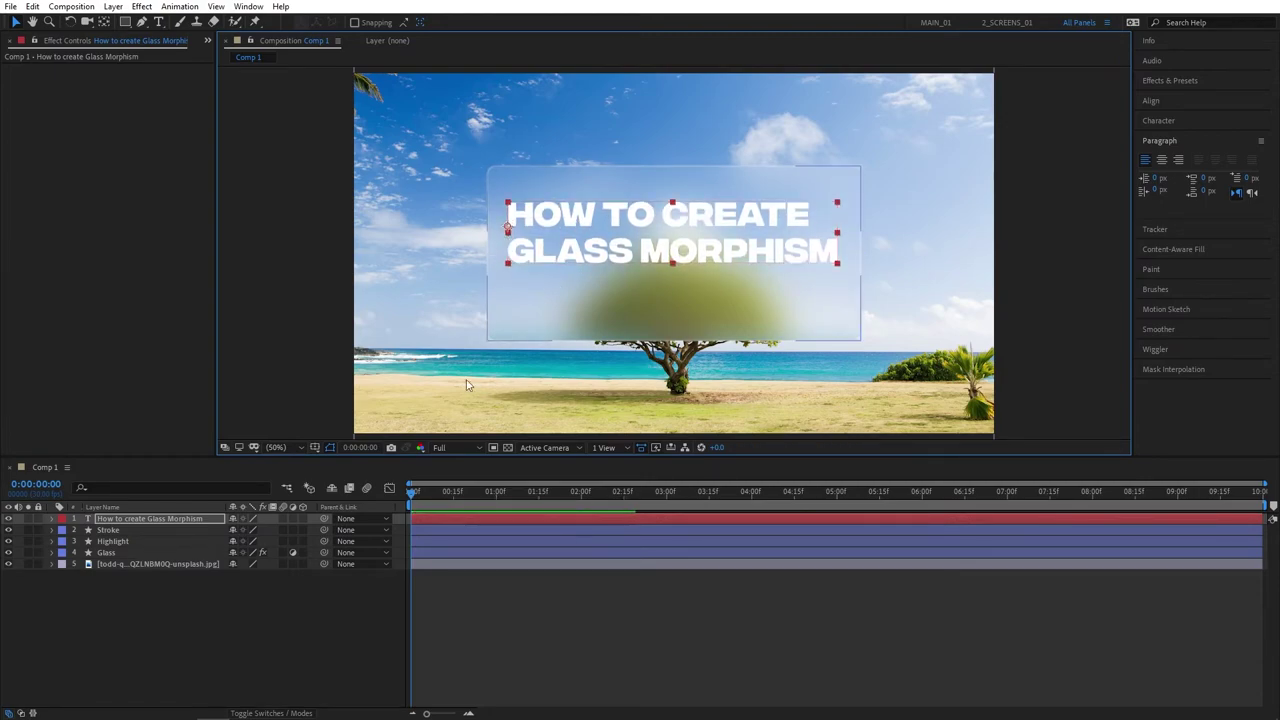
- Apply Drop Shadow to the title and set its Distance to 0
click(435, 563)
click(1188, 80)
click(1200, 98)
text(dro)
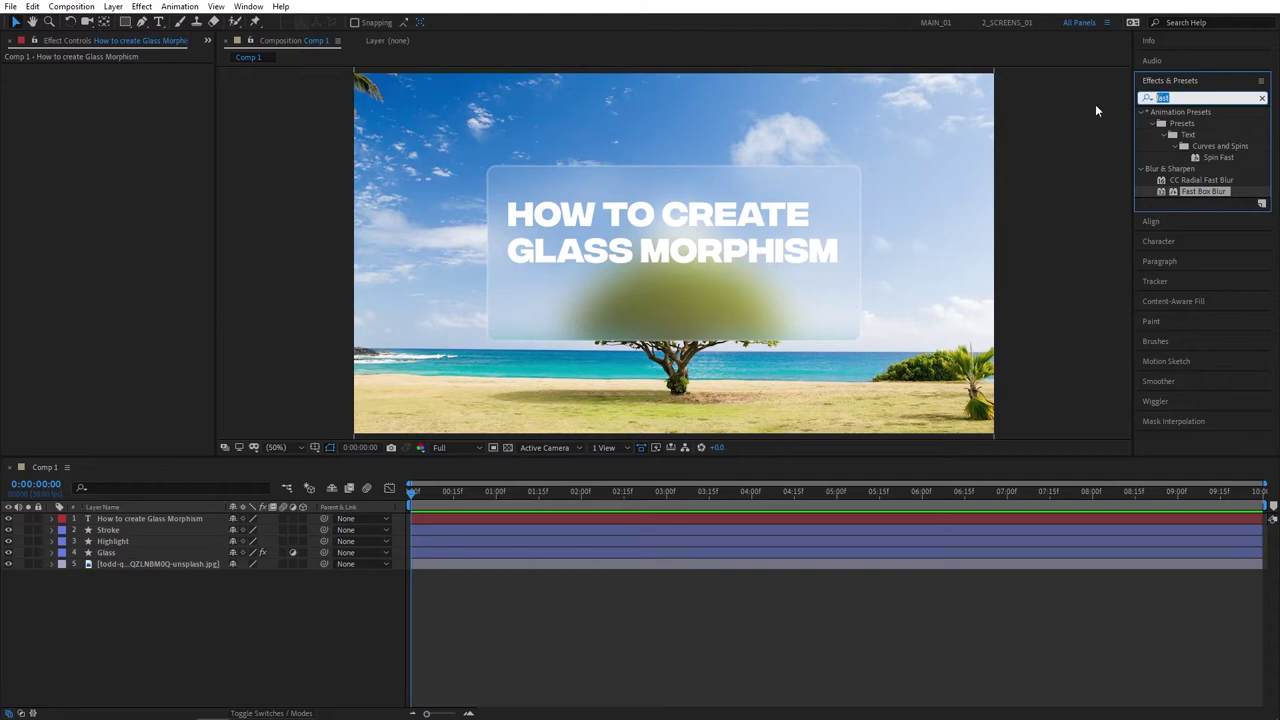
text(p)
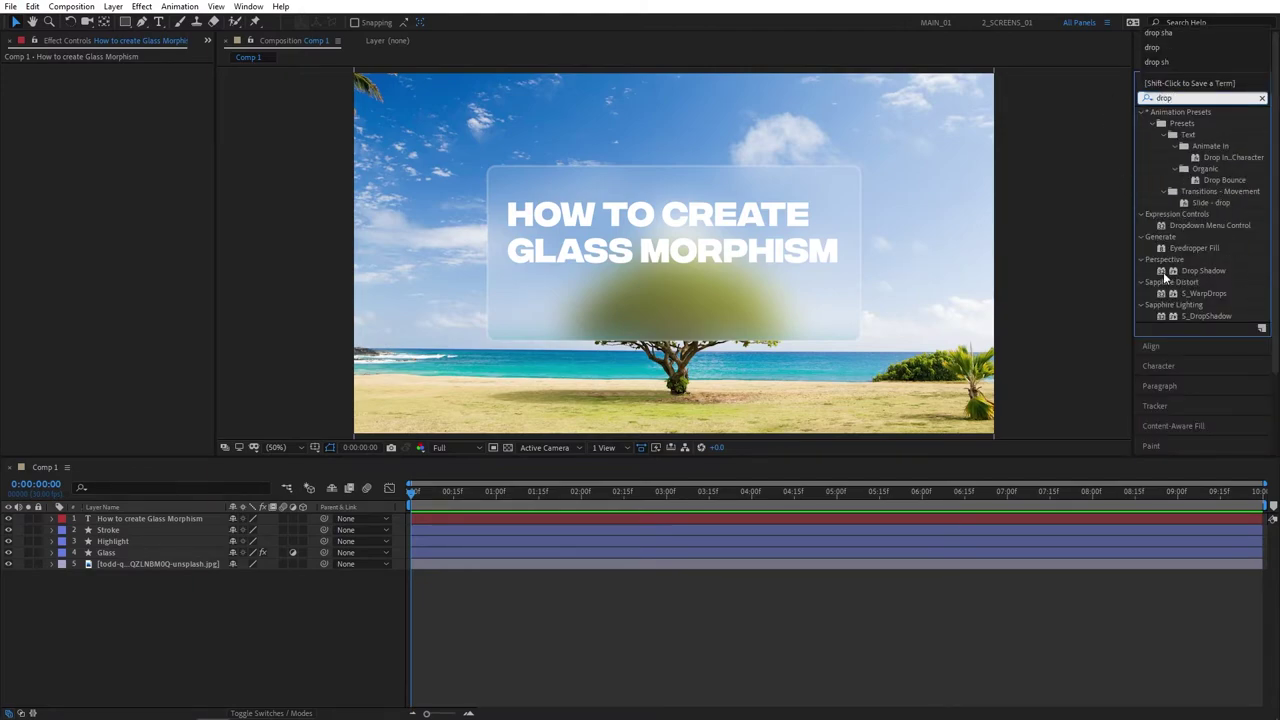
text( s)
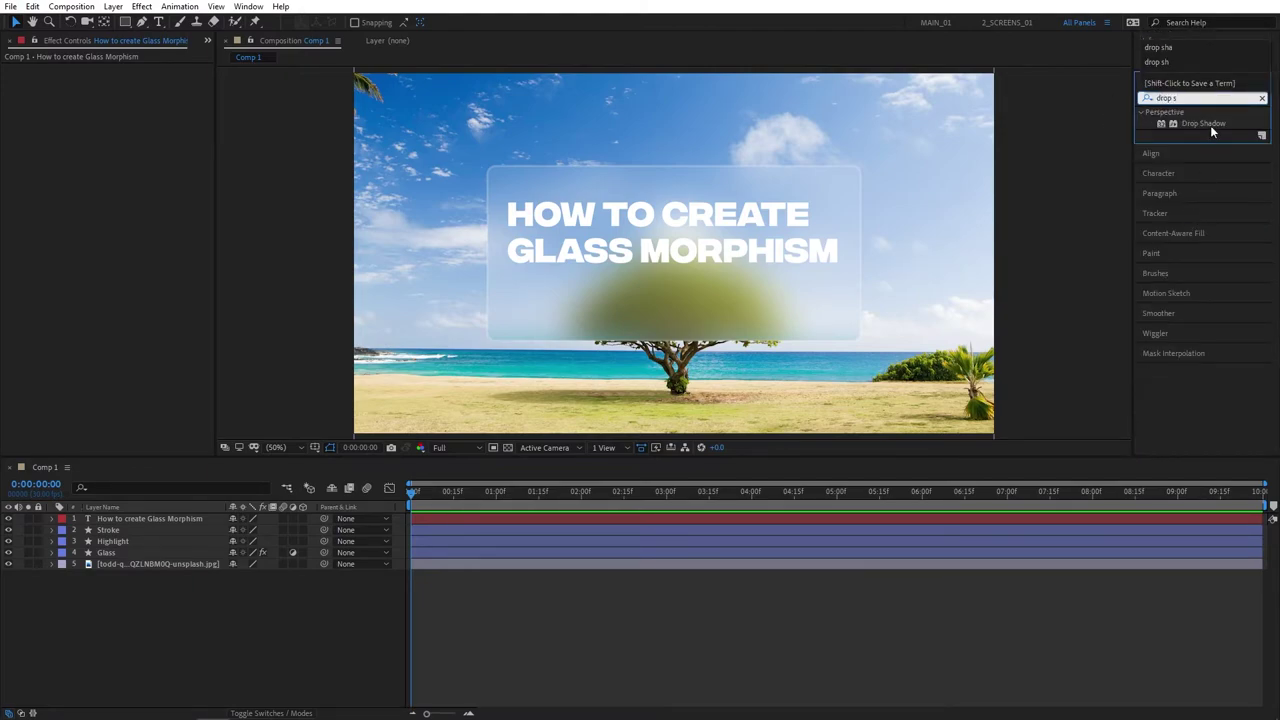
drag(1205, 123, 715, 227)
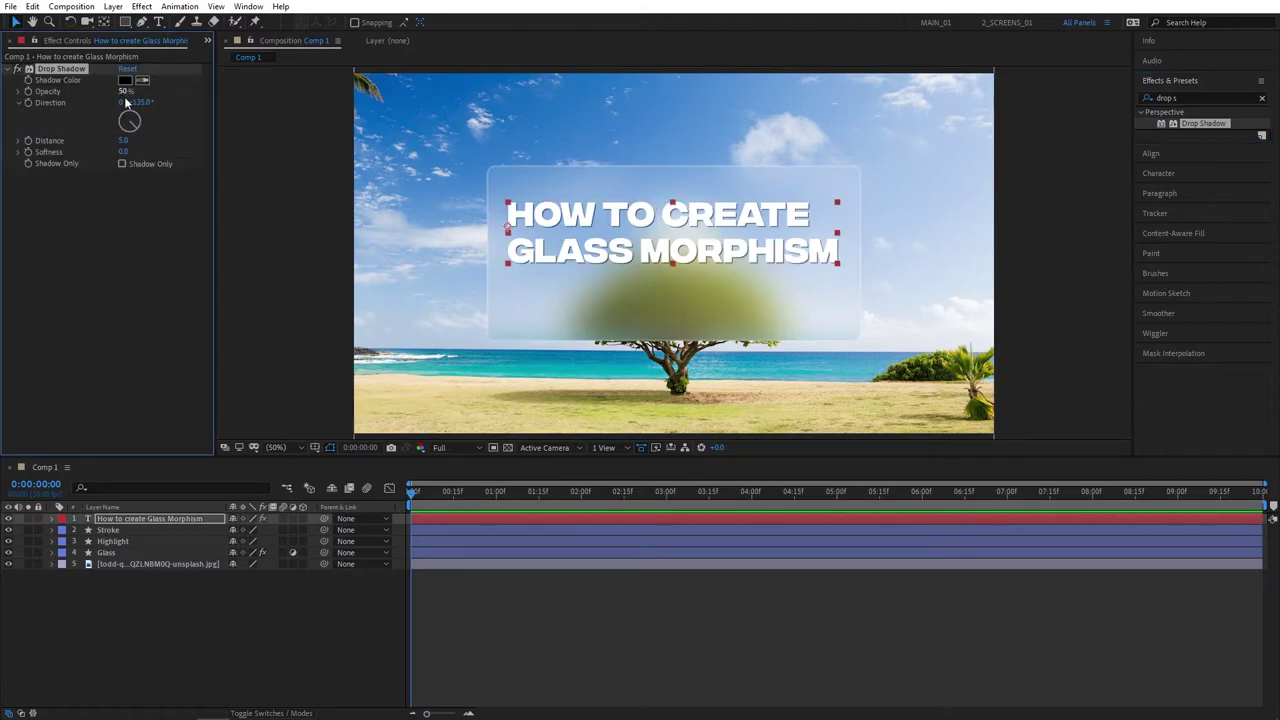
click(124, 140)
text(0)
key(Tab)
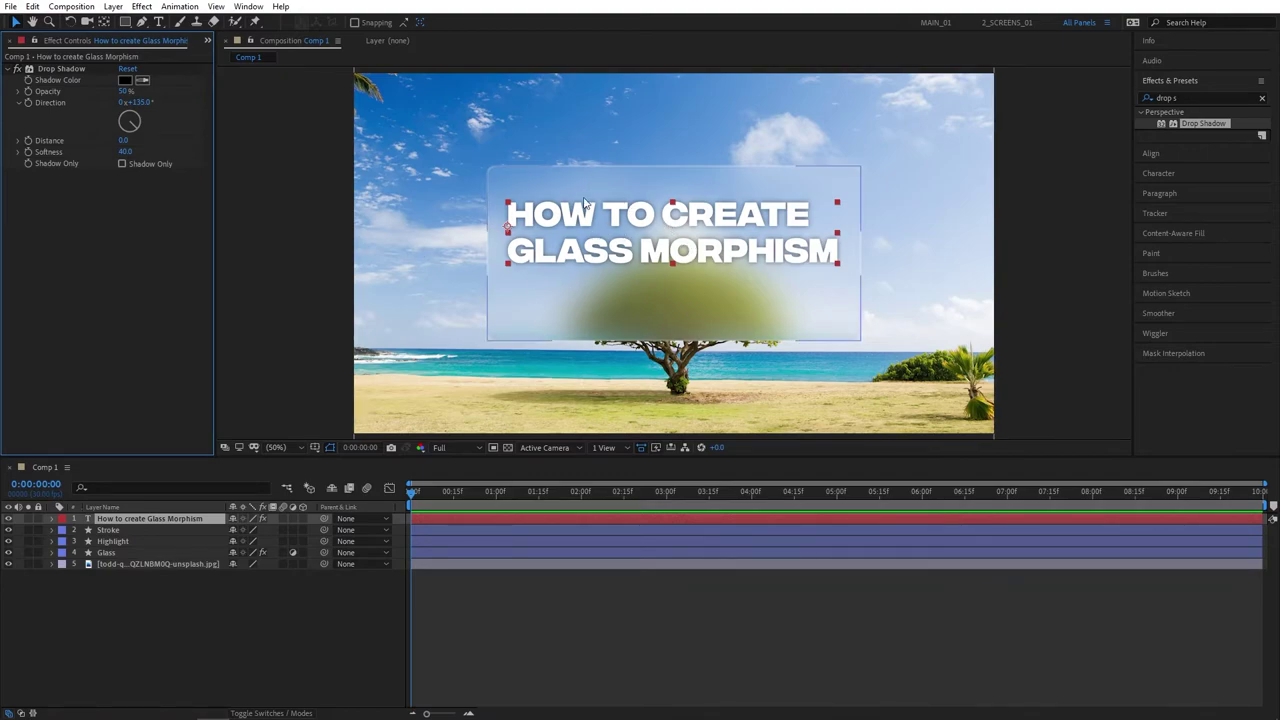
- Pre-compose the title, Stroke, Highlight and Glass layers into a pre-comp named Glass
click(277, 630)
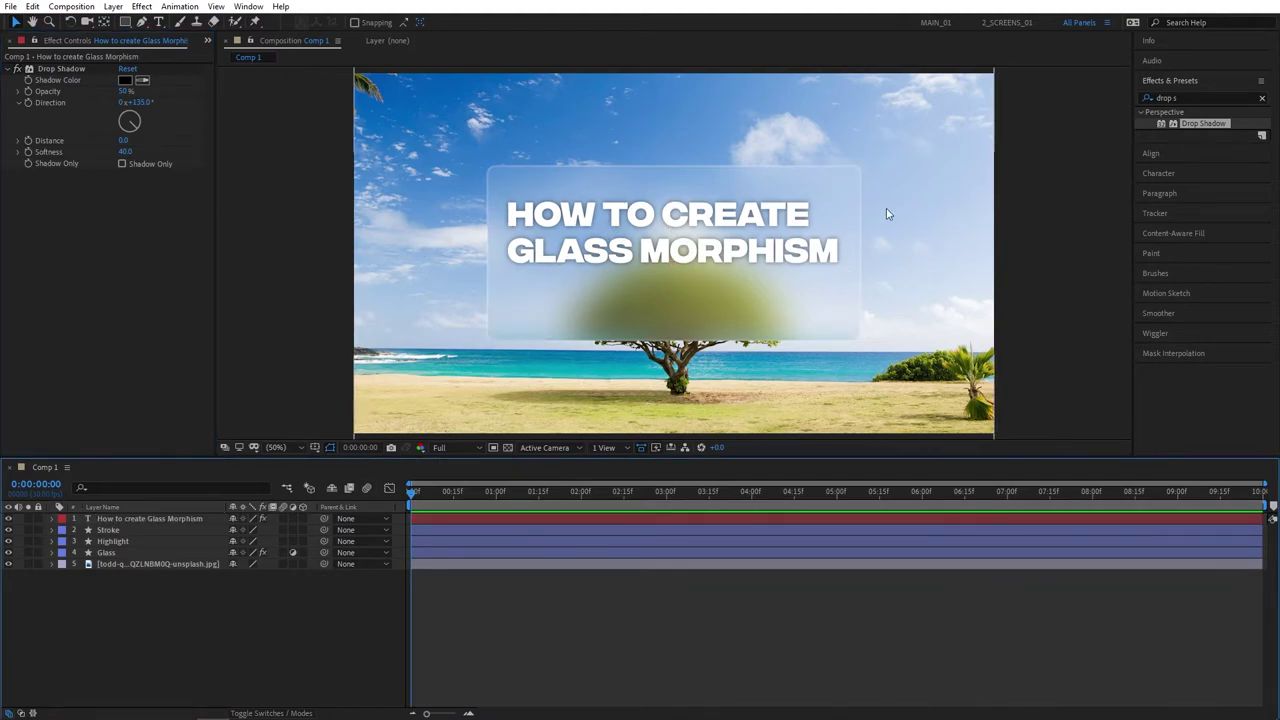
click(130, 518)
shift+click(112, 552)
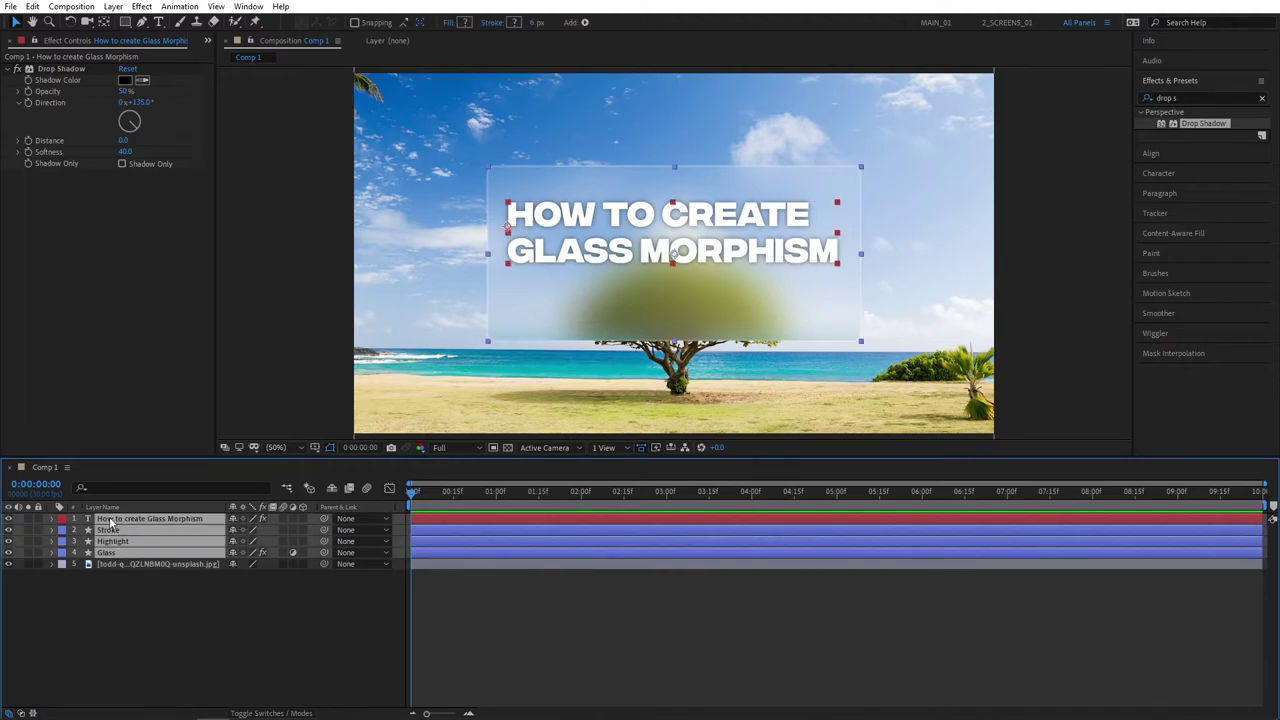
right_click(160, 530)
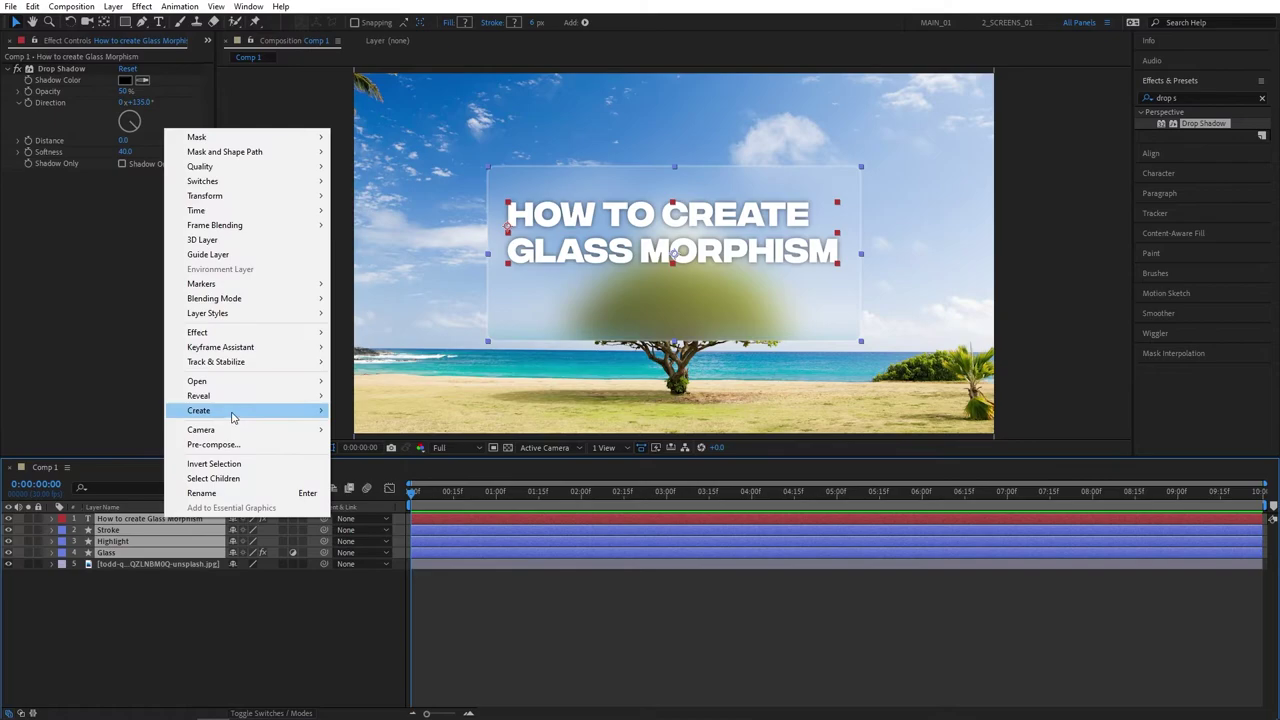
click(200, 444)
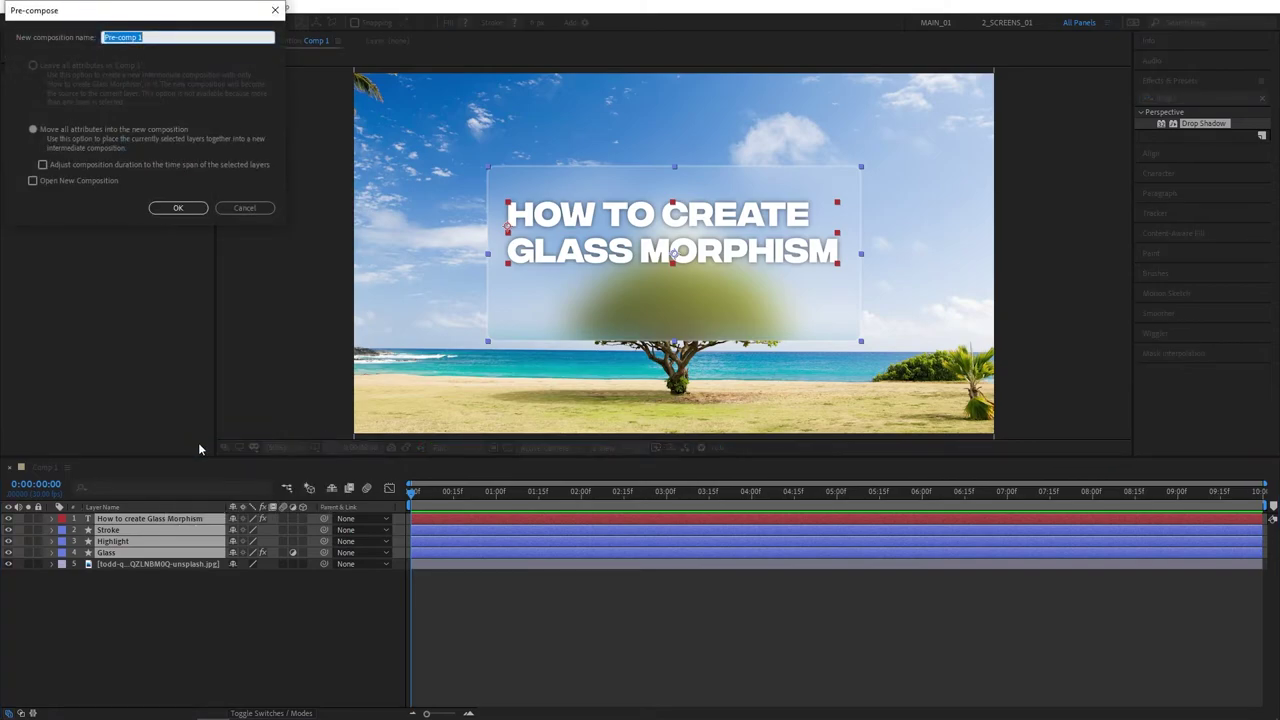
text(Glass)
click(185, 207)
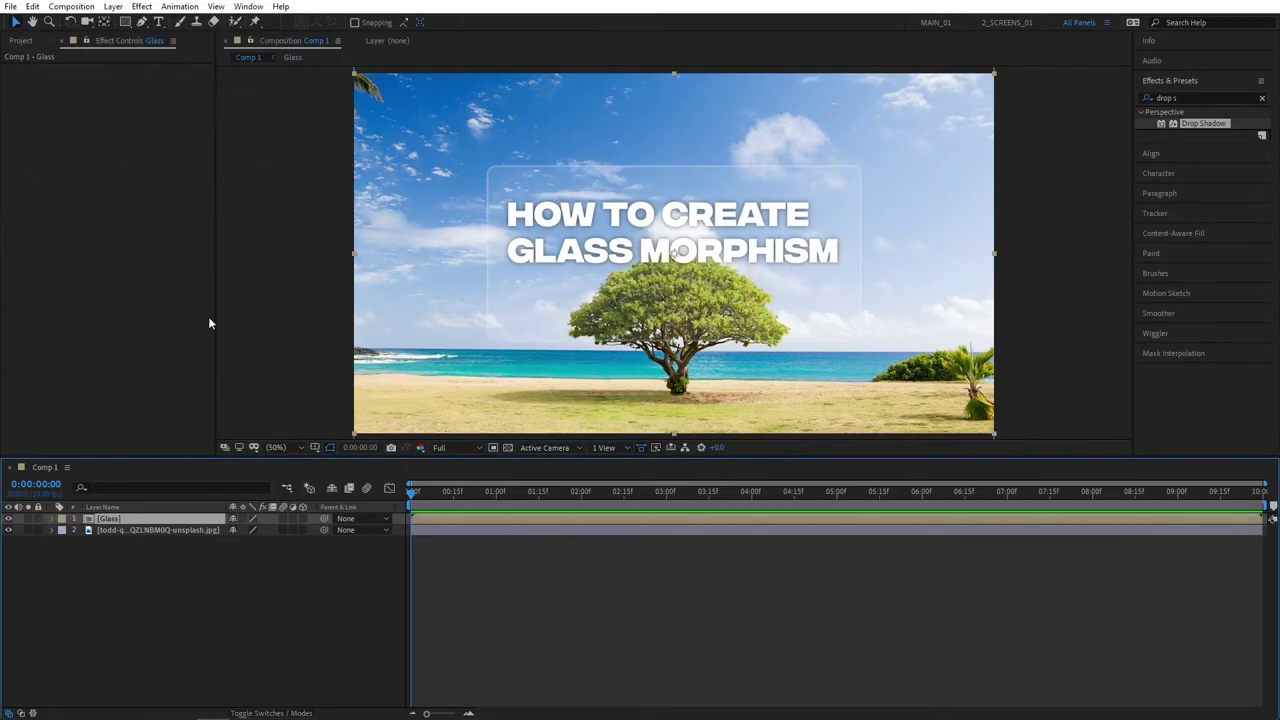
- Enable Collapse Transformations on the Glass pre-comp and move the card lower on the photo
click(233, 577)
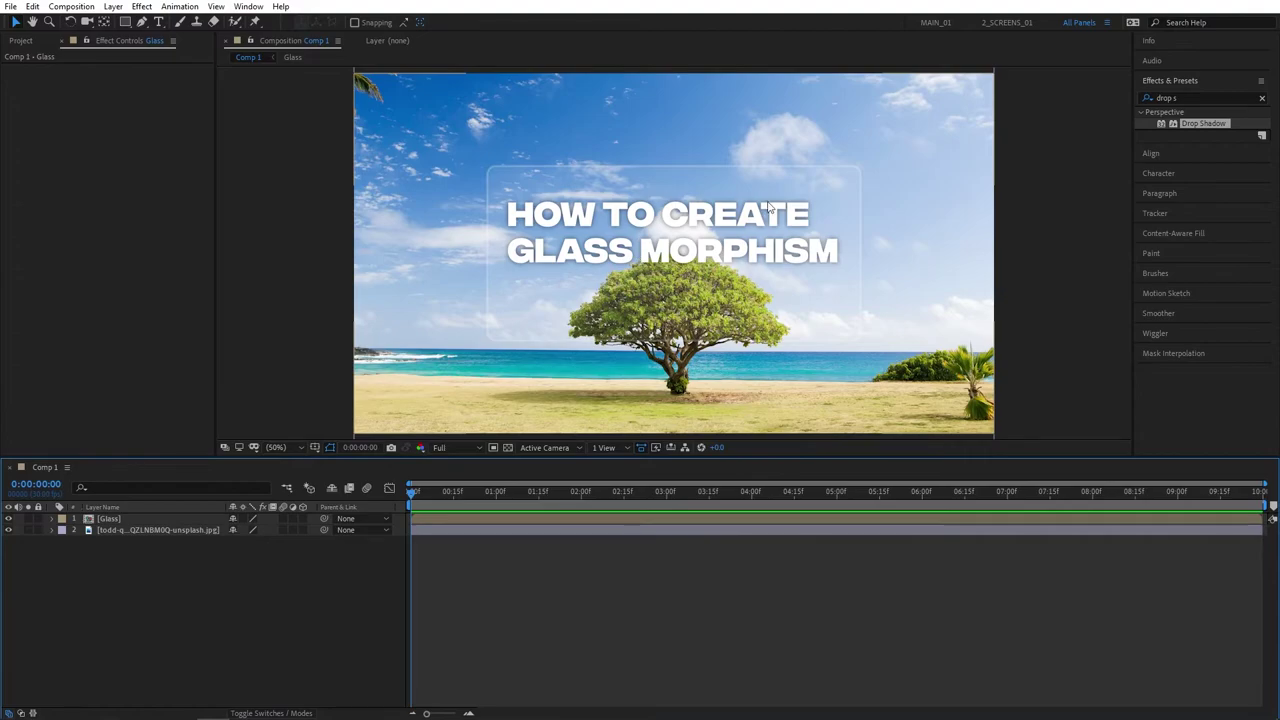
click(243, 519)
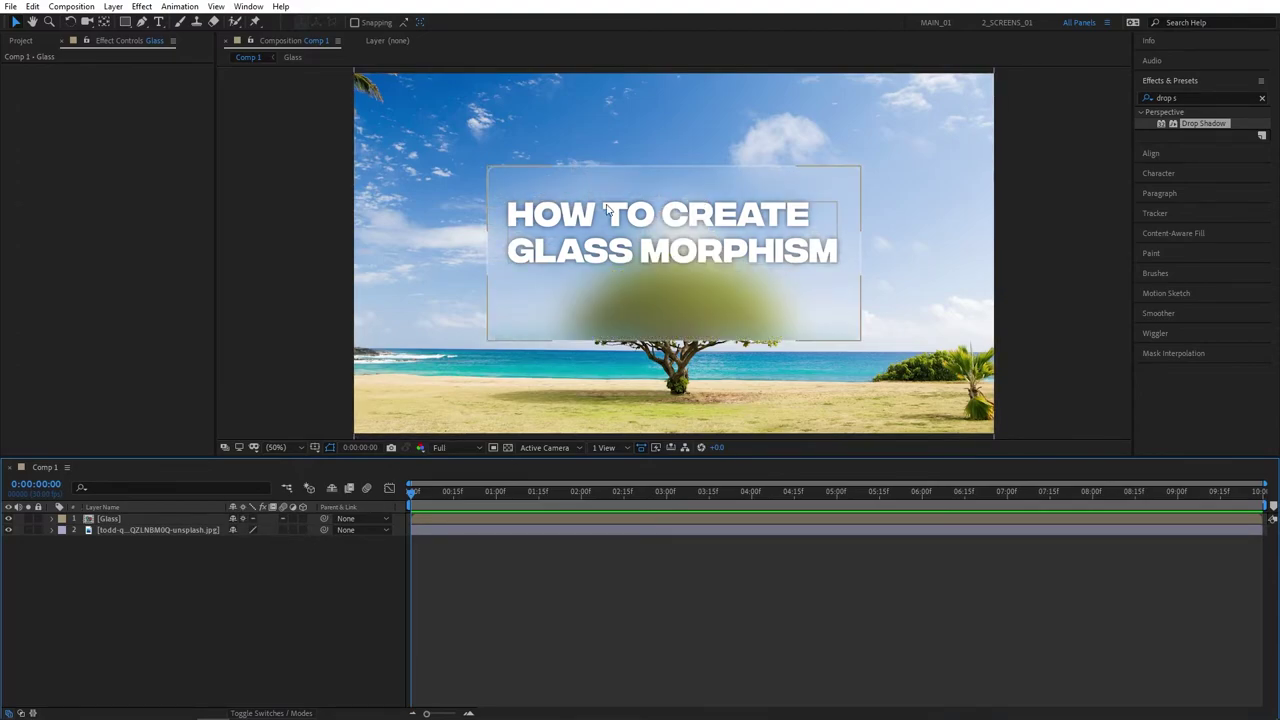
click(175, 518)
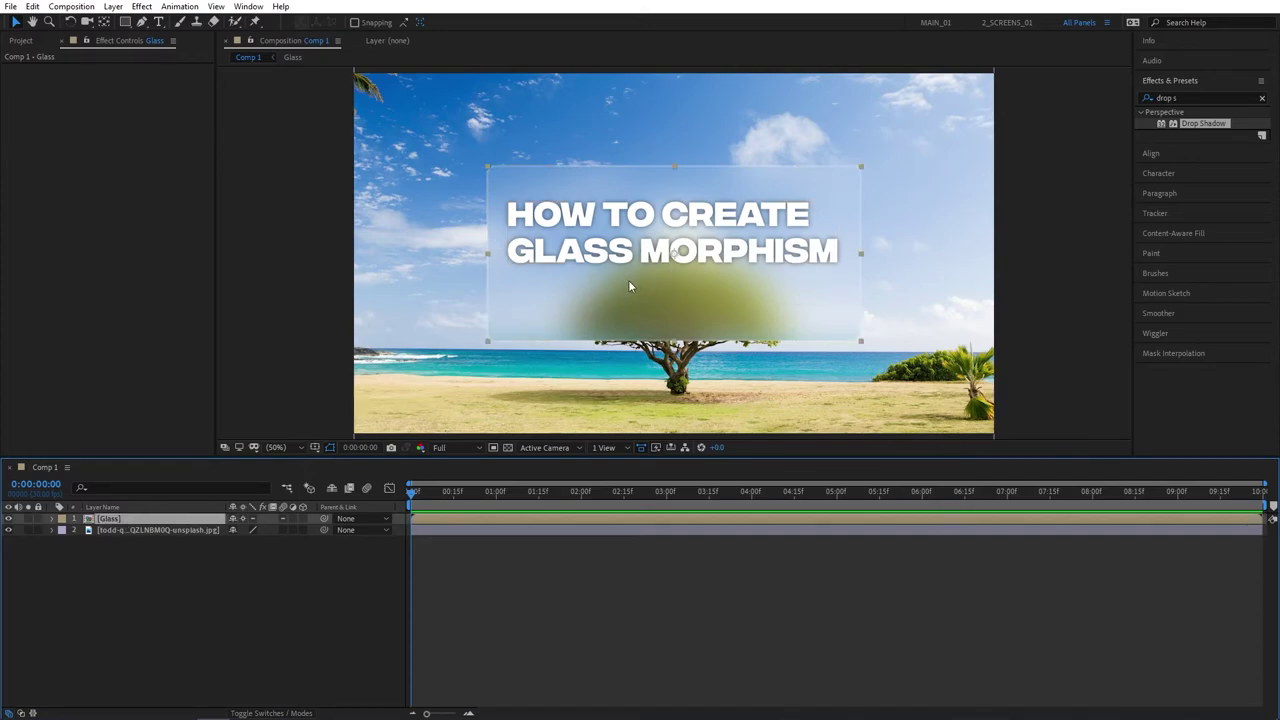
drag(628, 287, 530, 351)
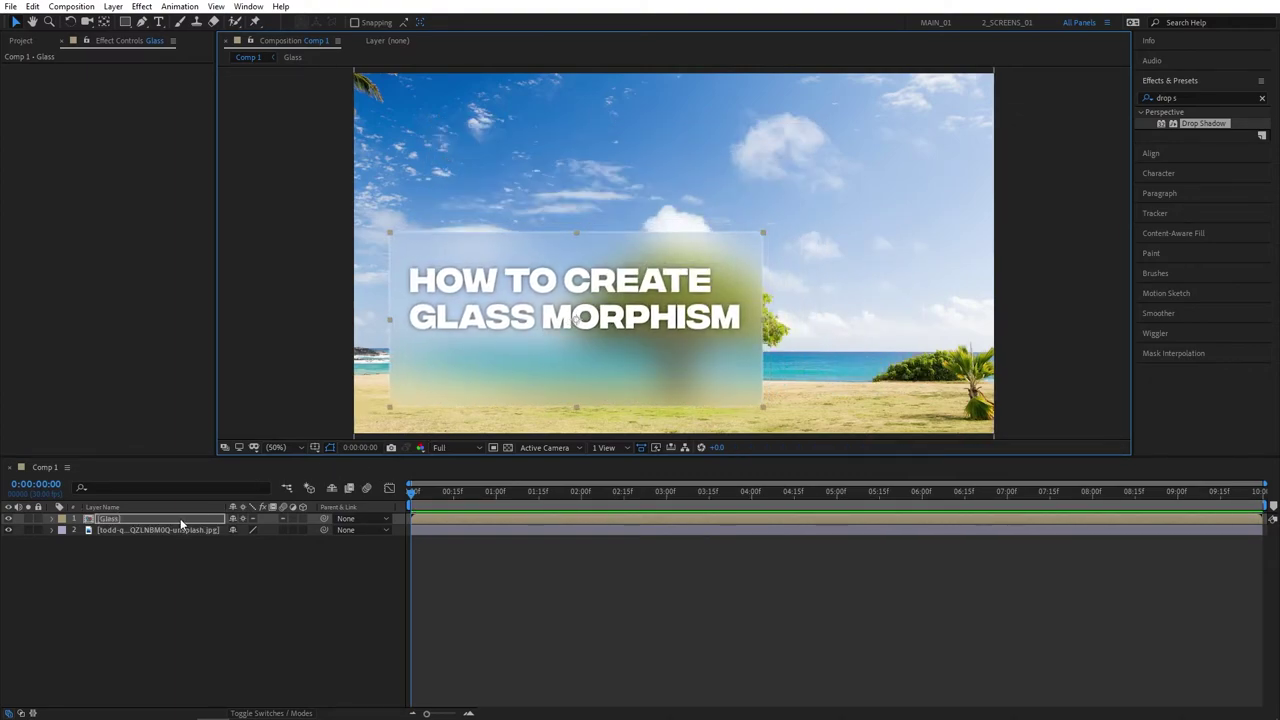
- Set a Position keyframe at 0:00 with the Glass card fully off-screen left
key(p)
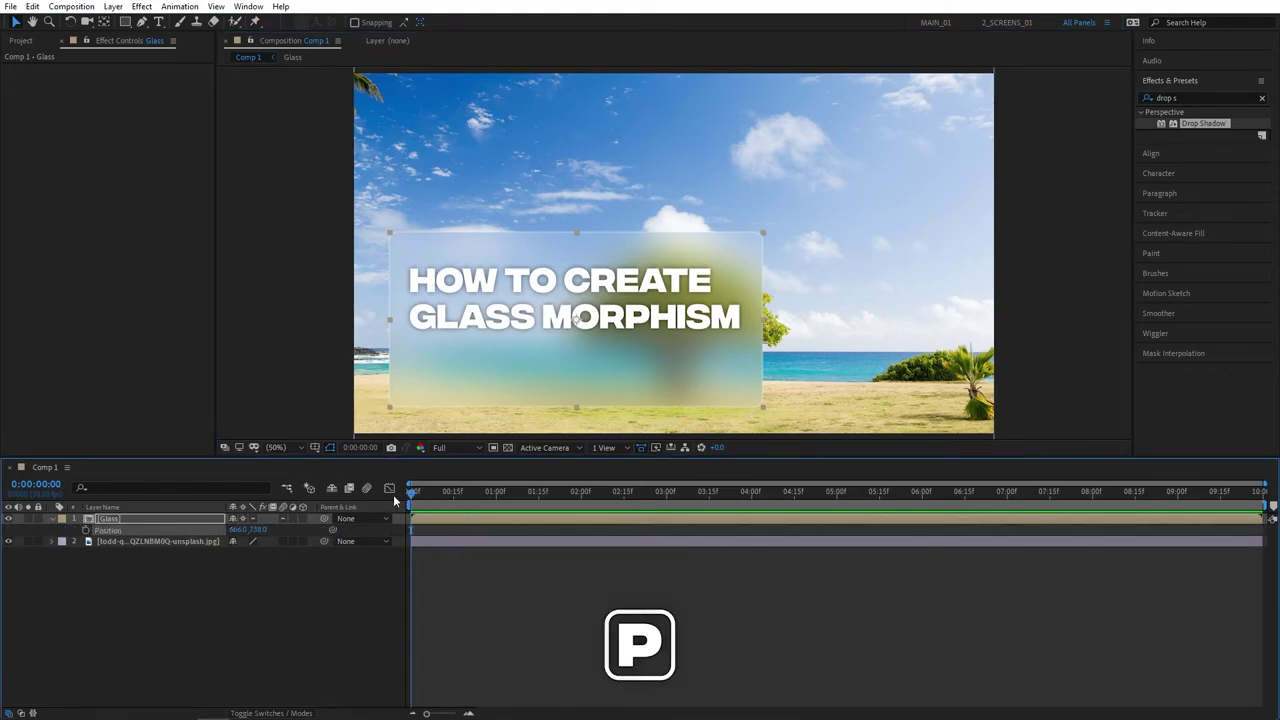
click(86, 531)
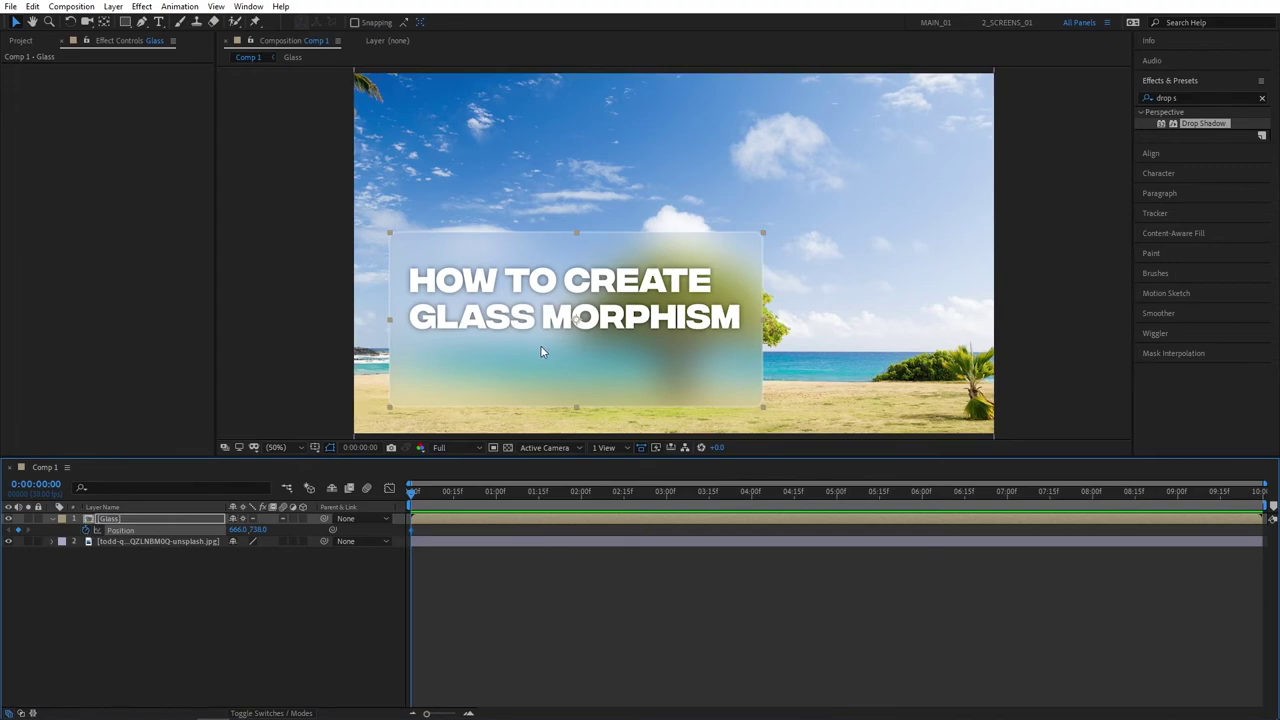
drag(629, 333, 262, 342)
key(comma)
key(comma)
key(comma)
key(comma)
key(period)
key(period)
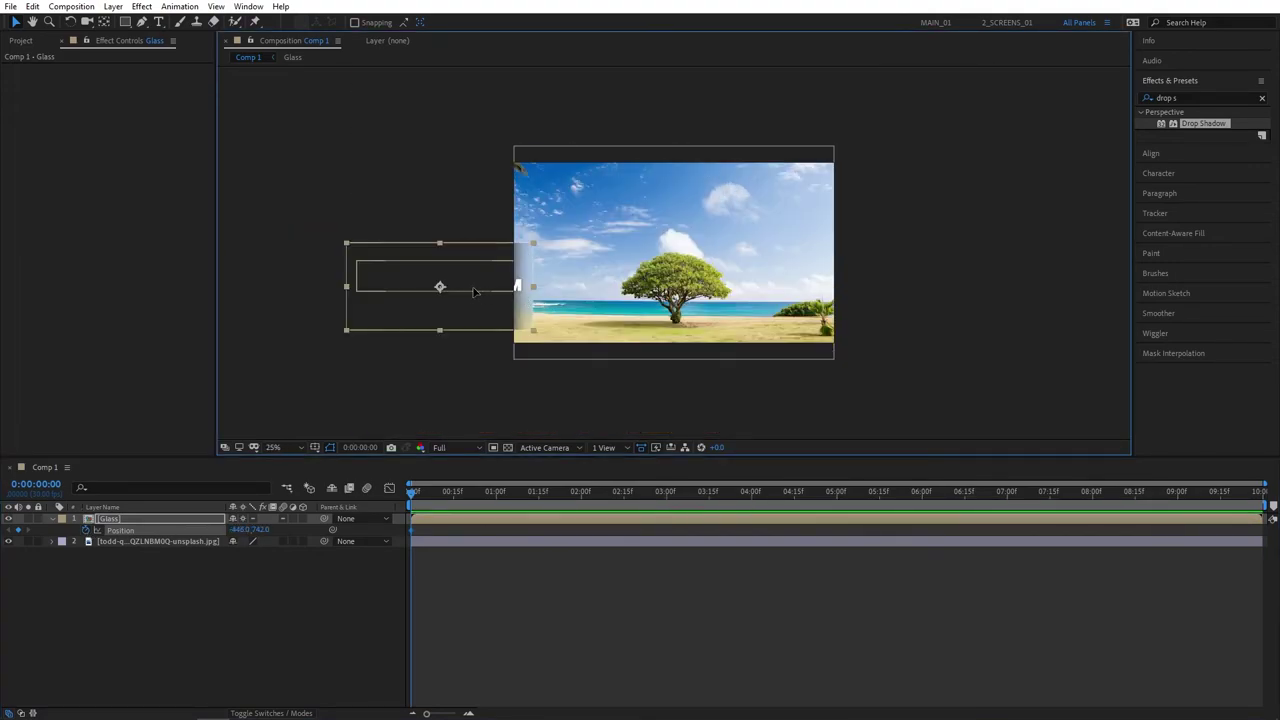
drag(474, 290, 430, 294)
- Place the card on the photo at 2:00 and preview the slide-in
drag(413, 492, 582, 498)
drag(434, 298, 709, 293)
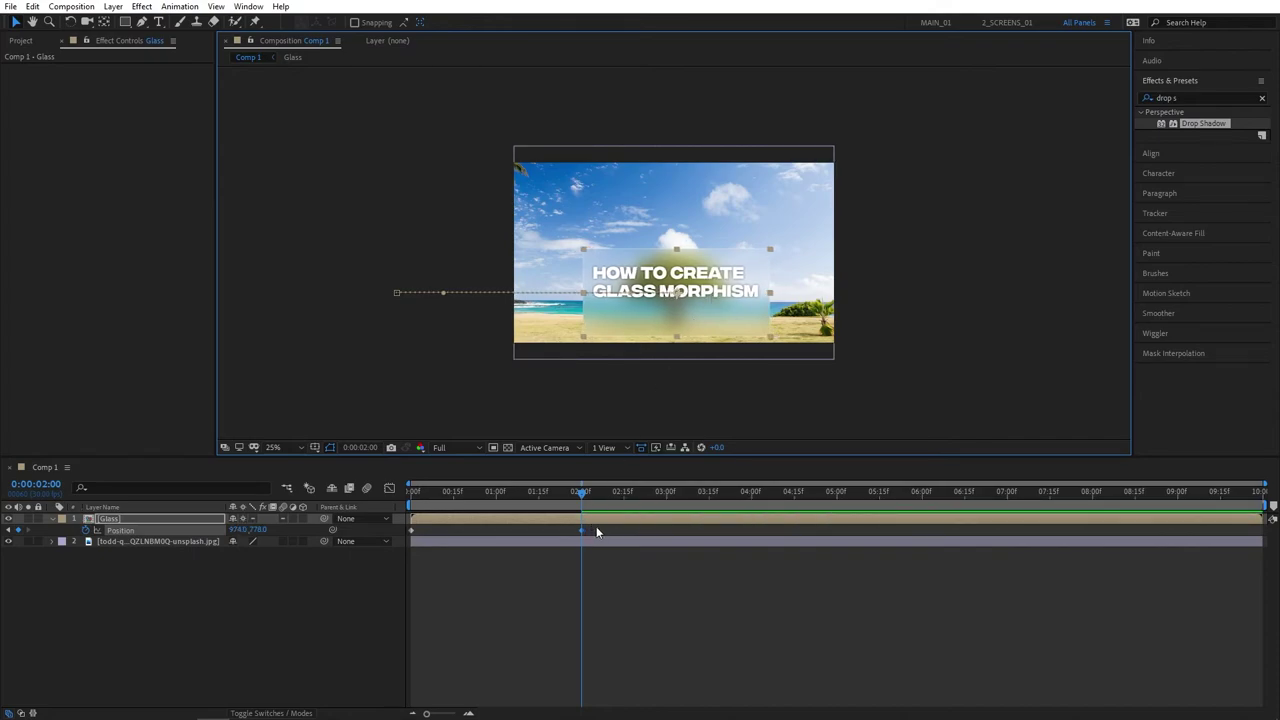
drag(452, 490, 379, 493)
key(space)
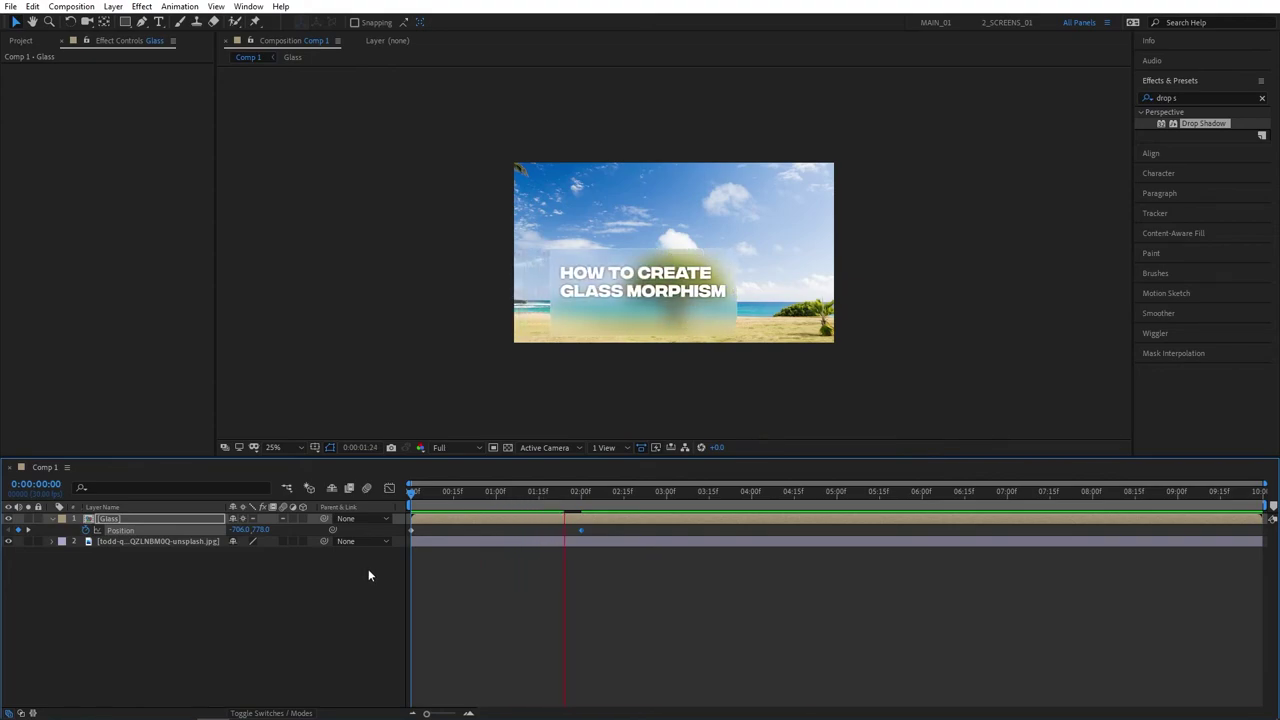
- Duplicate the Glass layer with Ctrl+D and move the copy up and to the right
key(space)
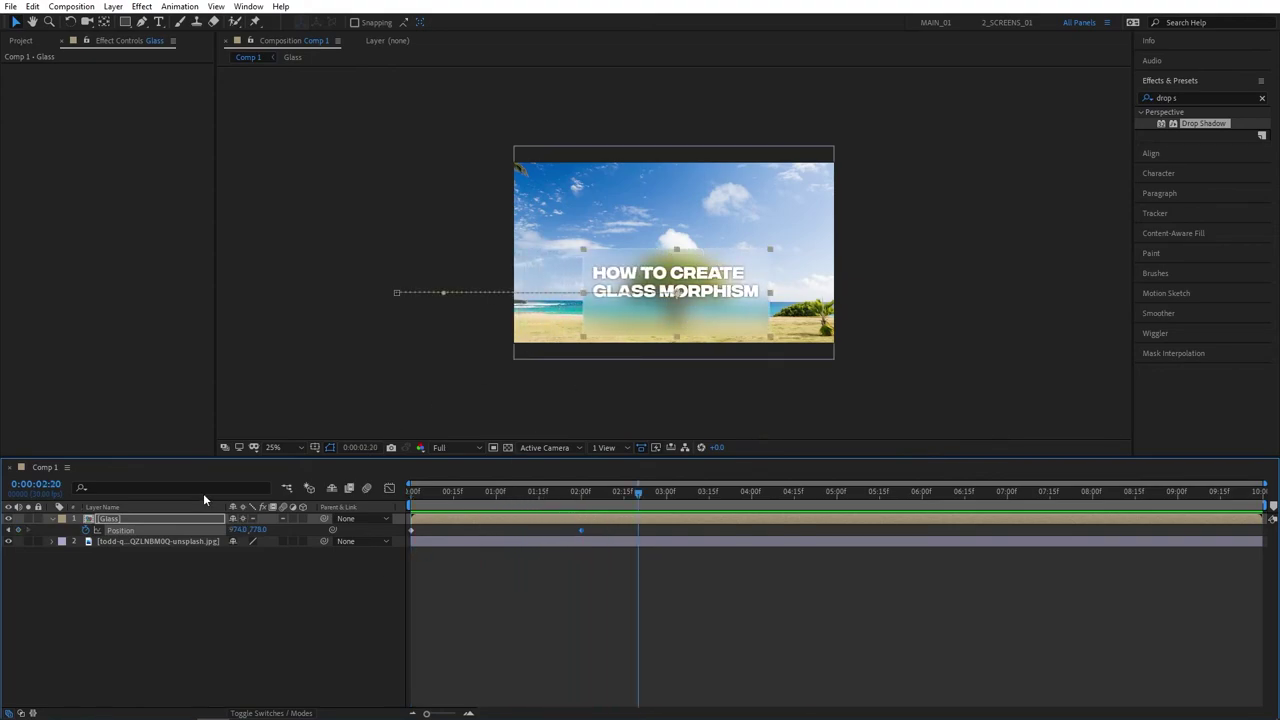
key(ctrl+d)
drag(675, 305, 698, 228)
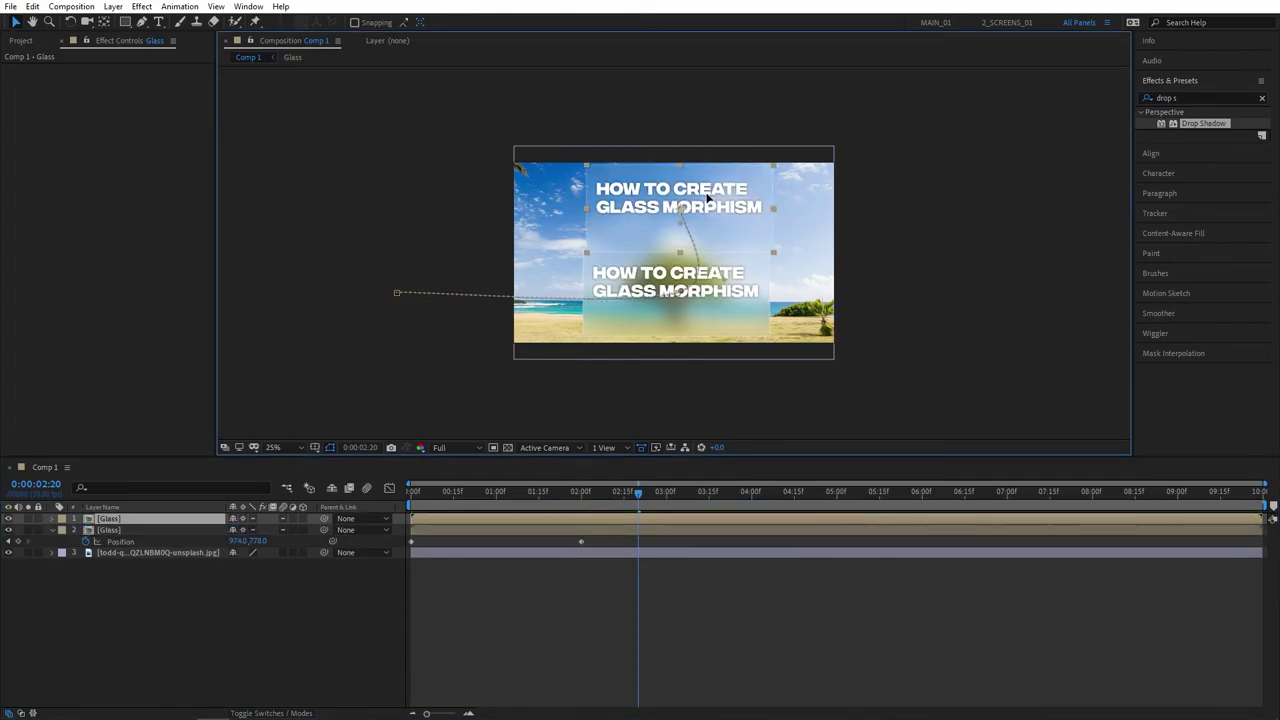
drag(802, 205, 816, 197)
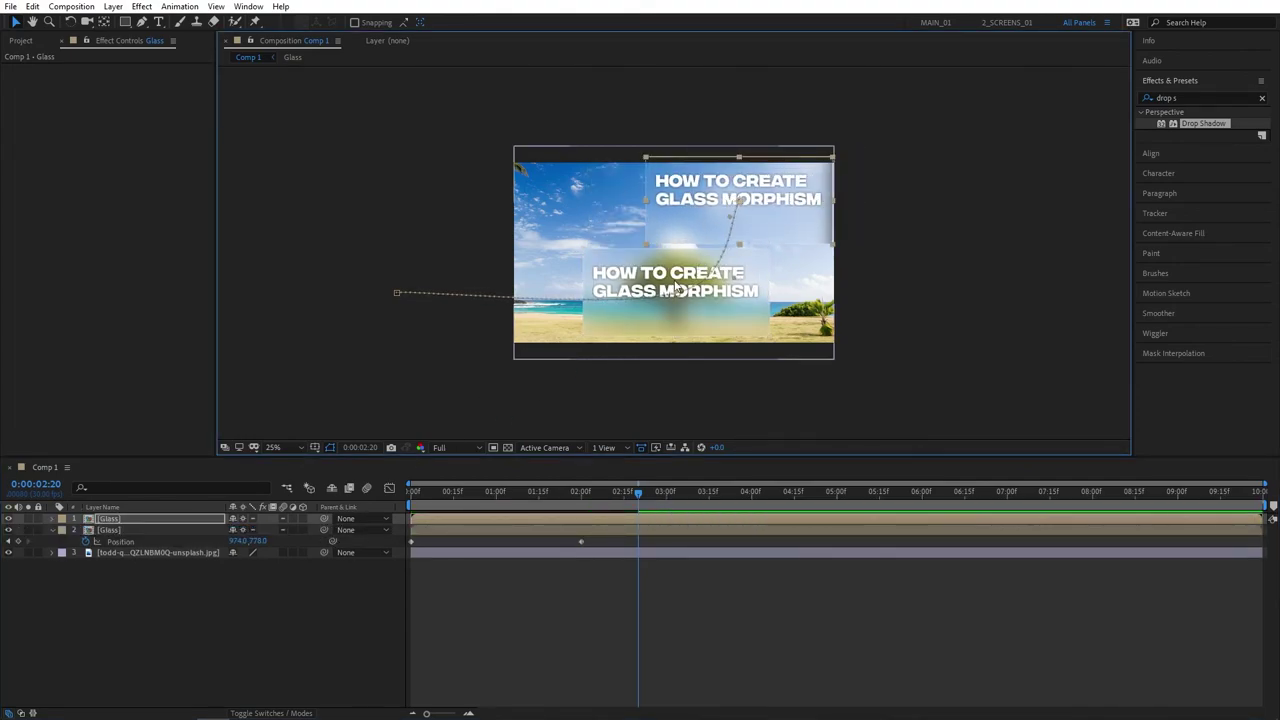
drag(638, 491, 580, 500)
key(period)
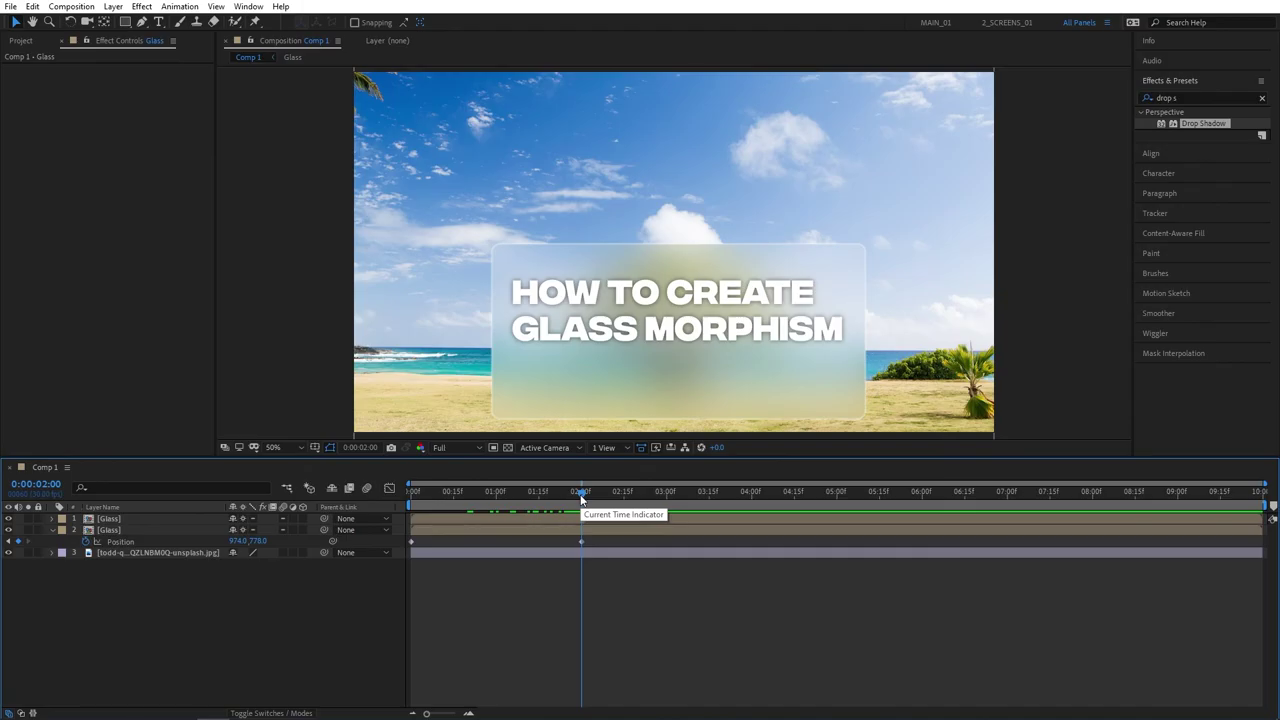